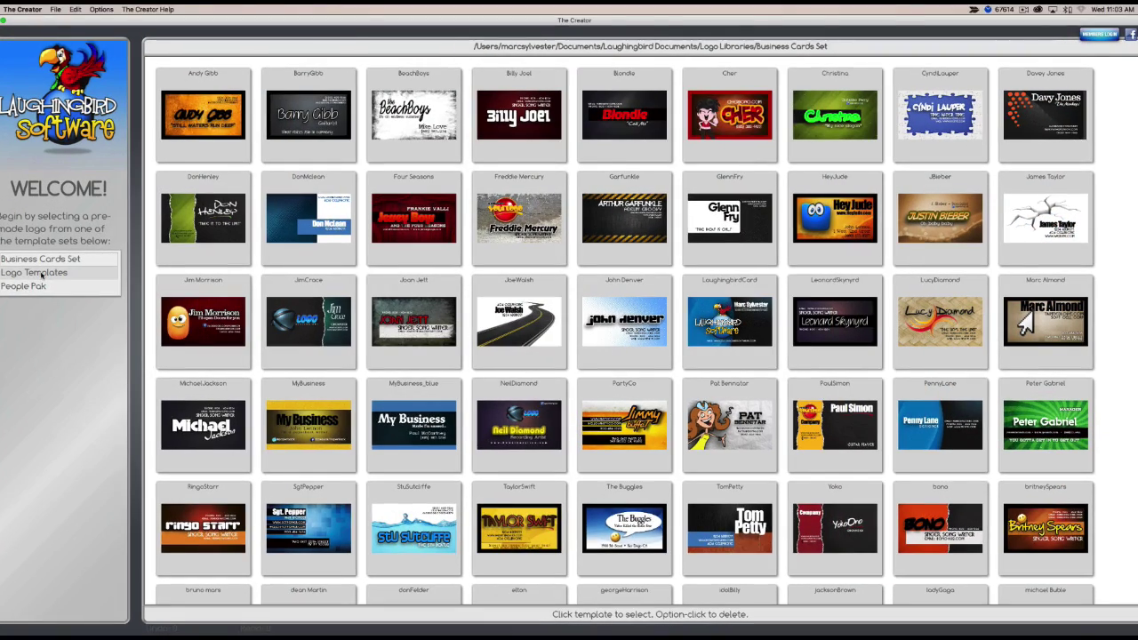
- Switch the template gallery to the People Pak set and scroll through its logo designs
click(42, 273)
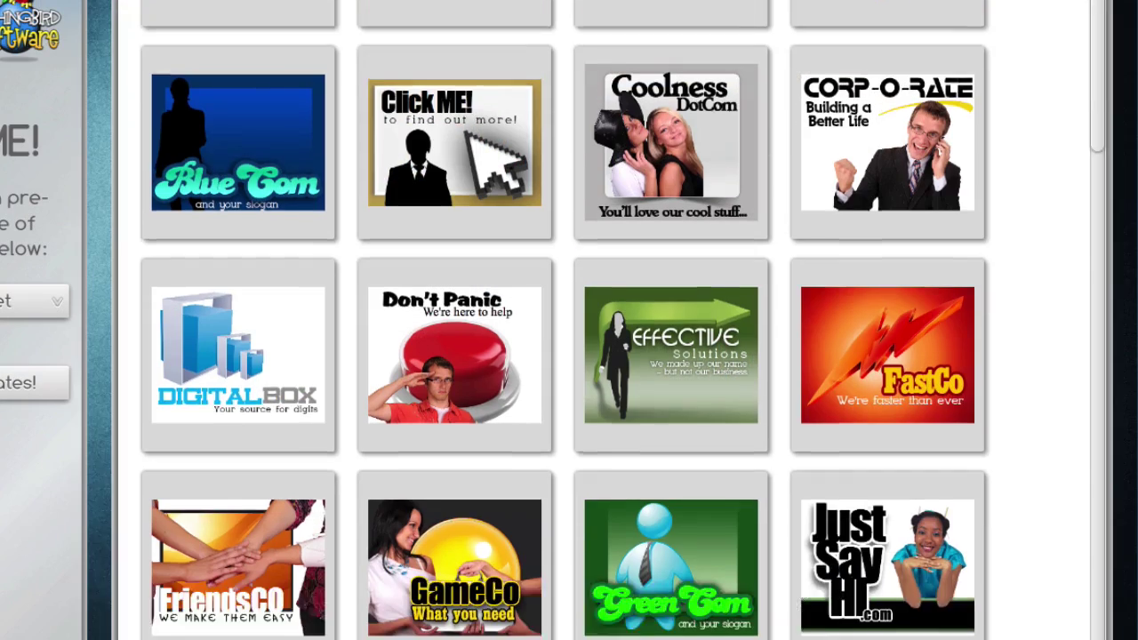
drag(1107, 5, 1103, 373)
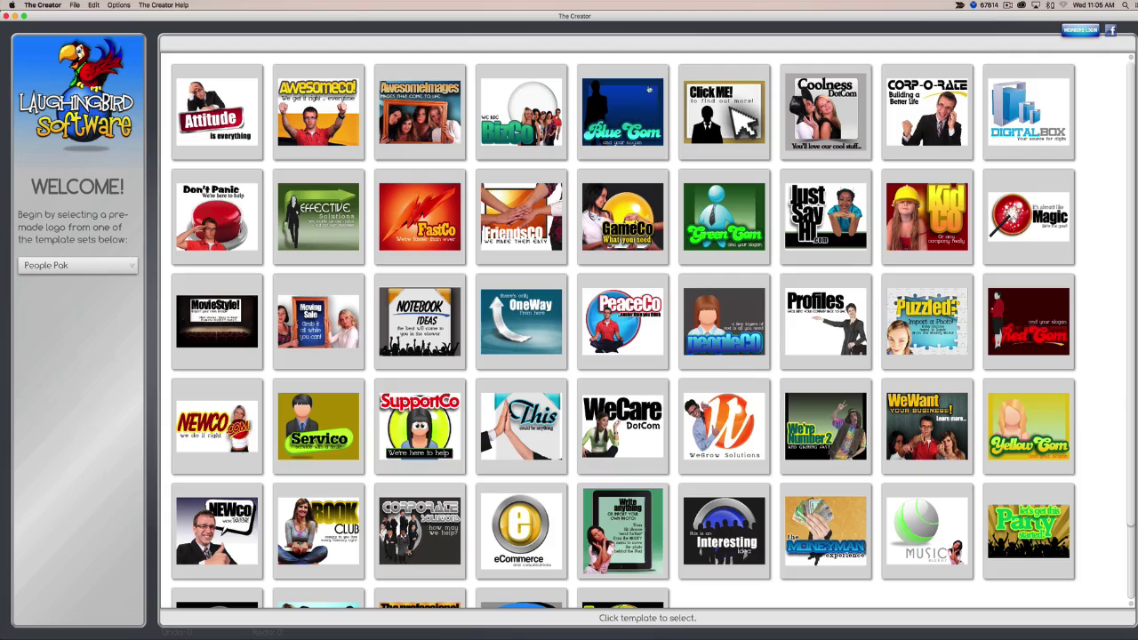
- Open the FriendsCO template and enlarge the people photo across the canvas
click(523, 223)
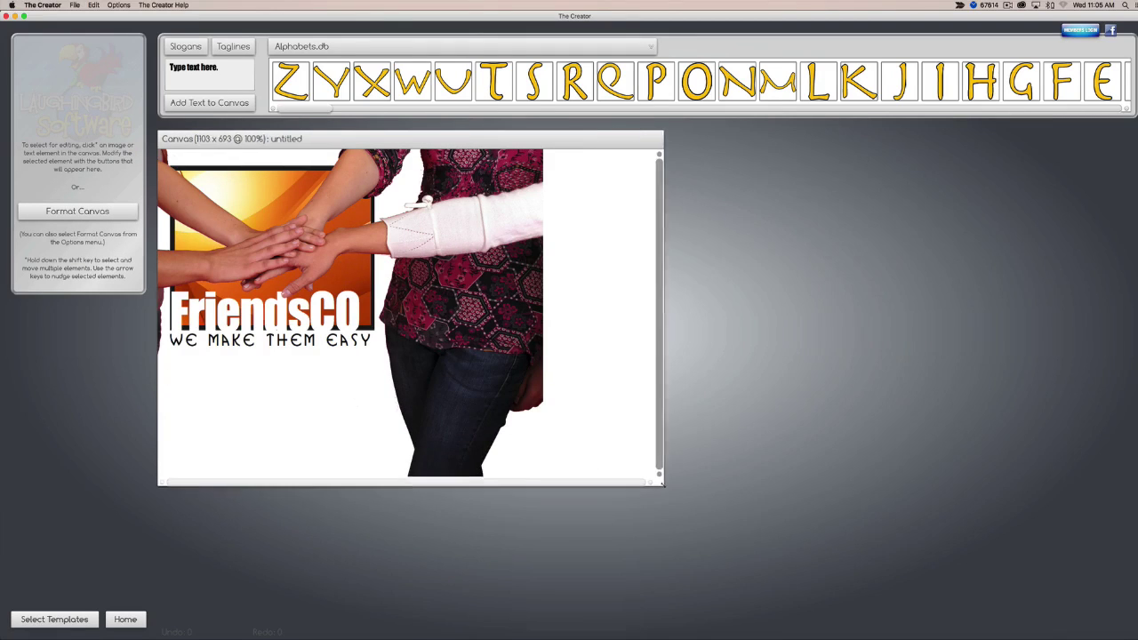
drag(499, 320, 605, 348)
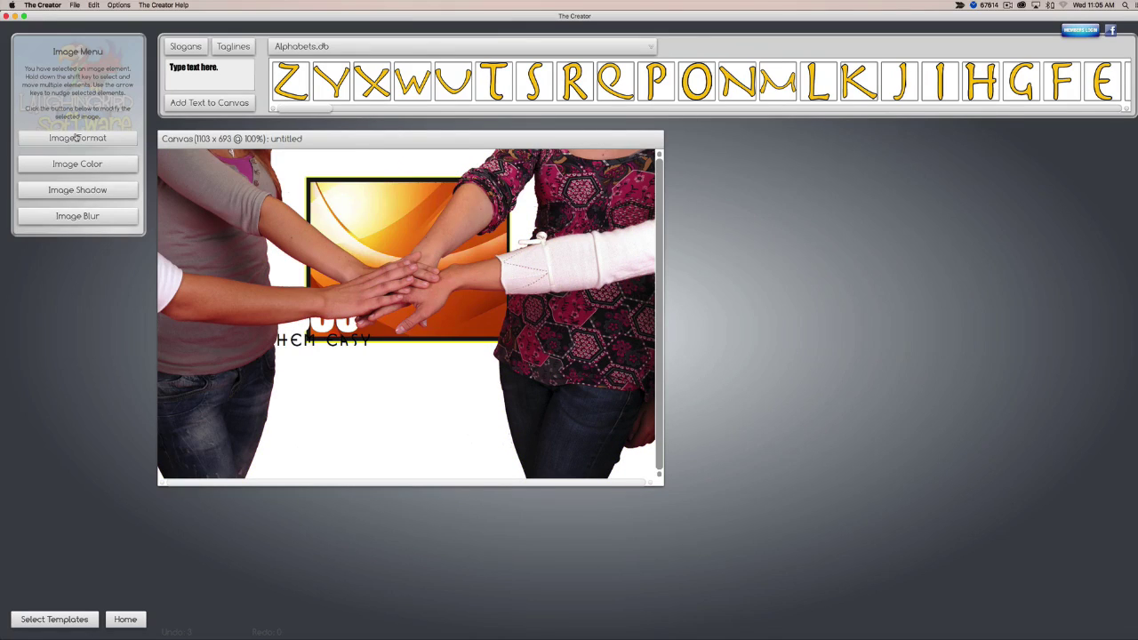
click(77, 137)
drag(102, 92, 119, 90)
- Move the FriendsCO text lower with red-outlined lettering, and nudge the photo down-left
drag(379, 342, 530, 449)
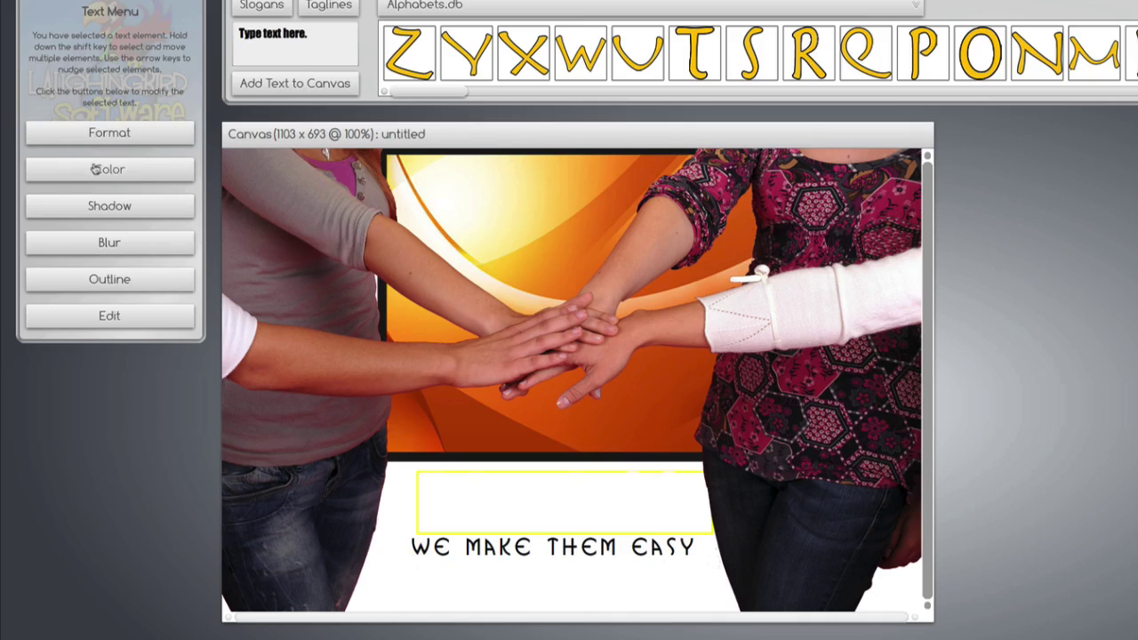
click(118, 279)
click(108, 285)
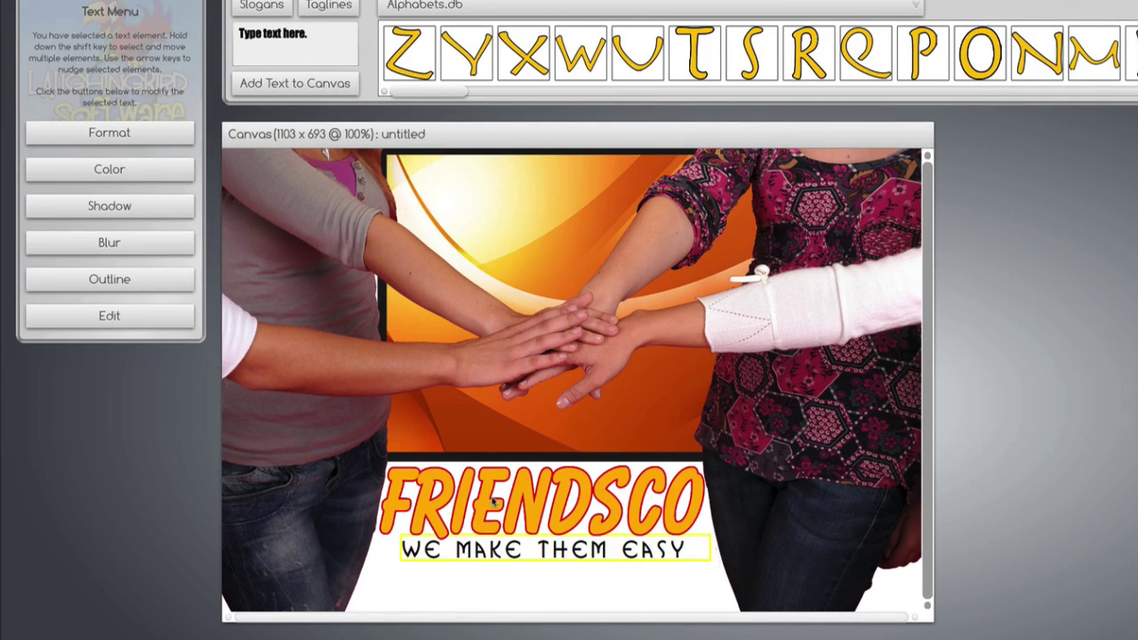
drag(360, 242, 335, 255)
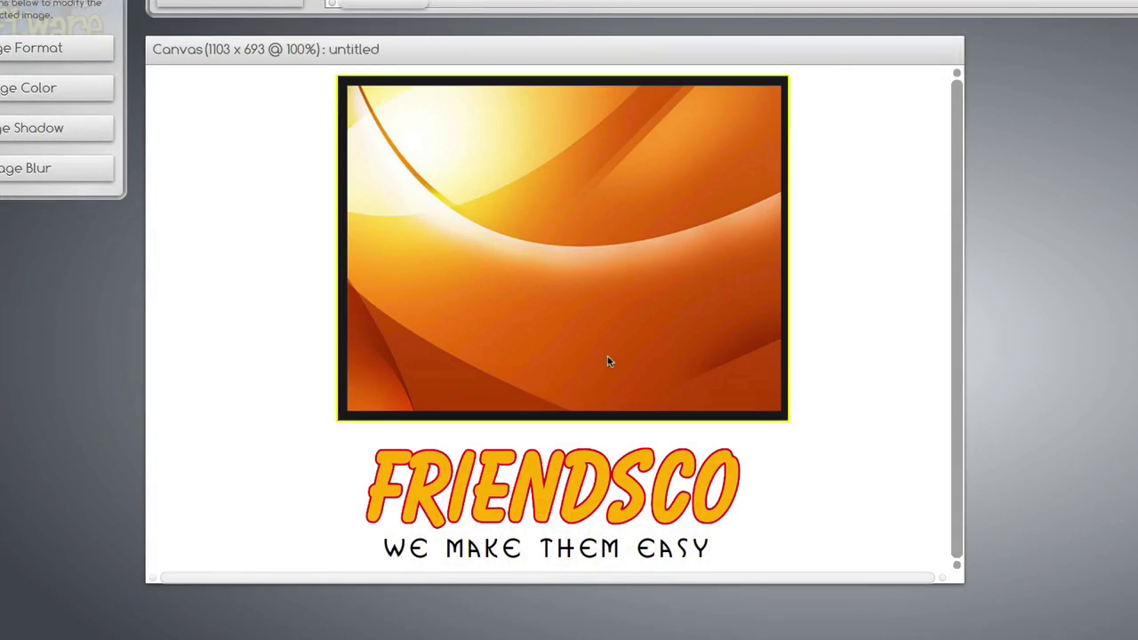
click(790, 354)
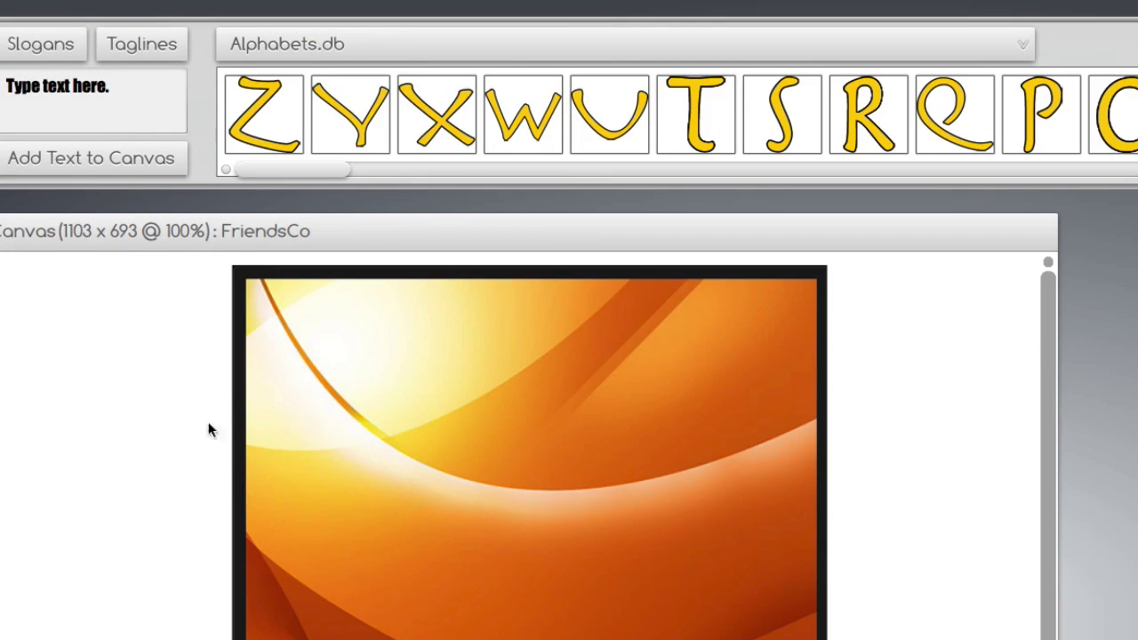
- Switch the element library to Spheres.db and scroll through its graphics
click(346, 54)
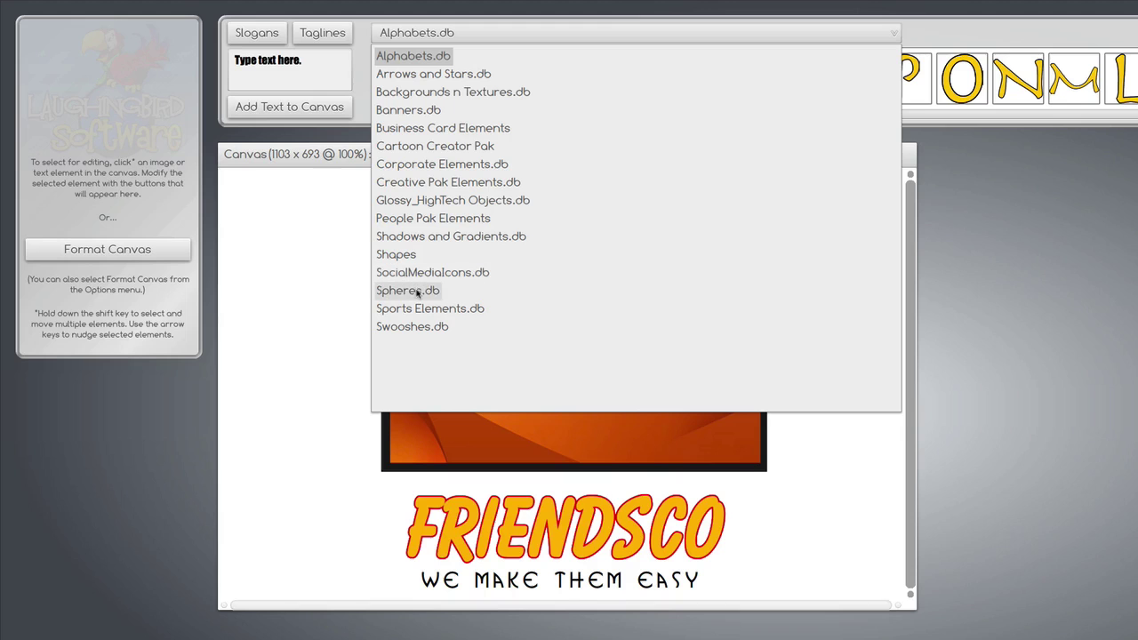
click(418, 293)
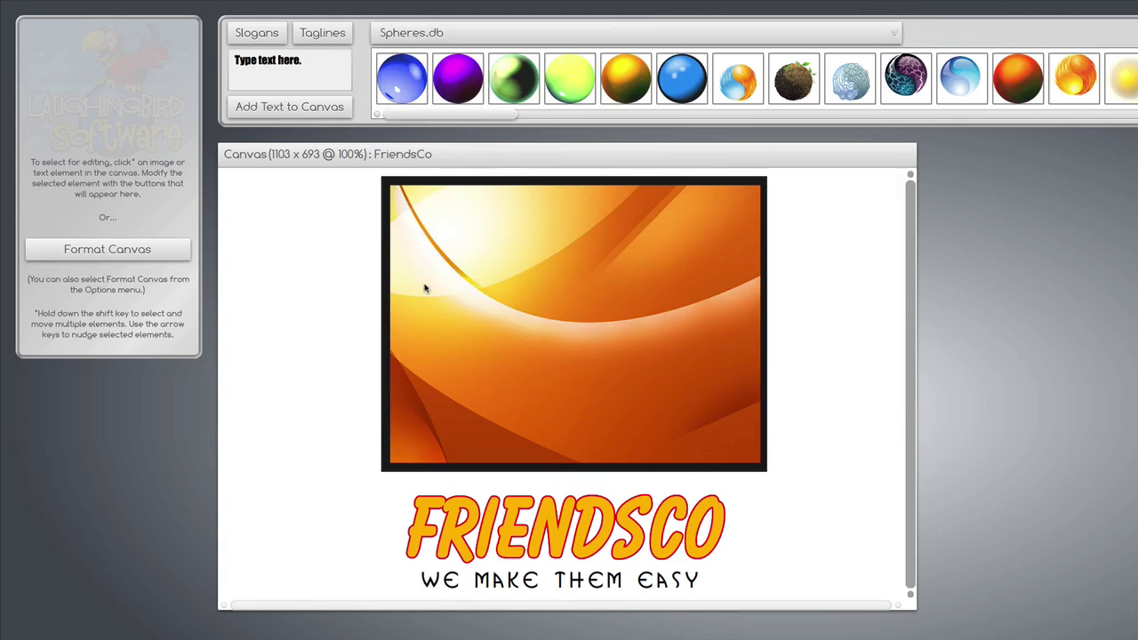
drag(512, 116, 961, 117)
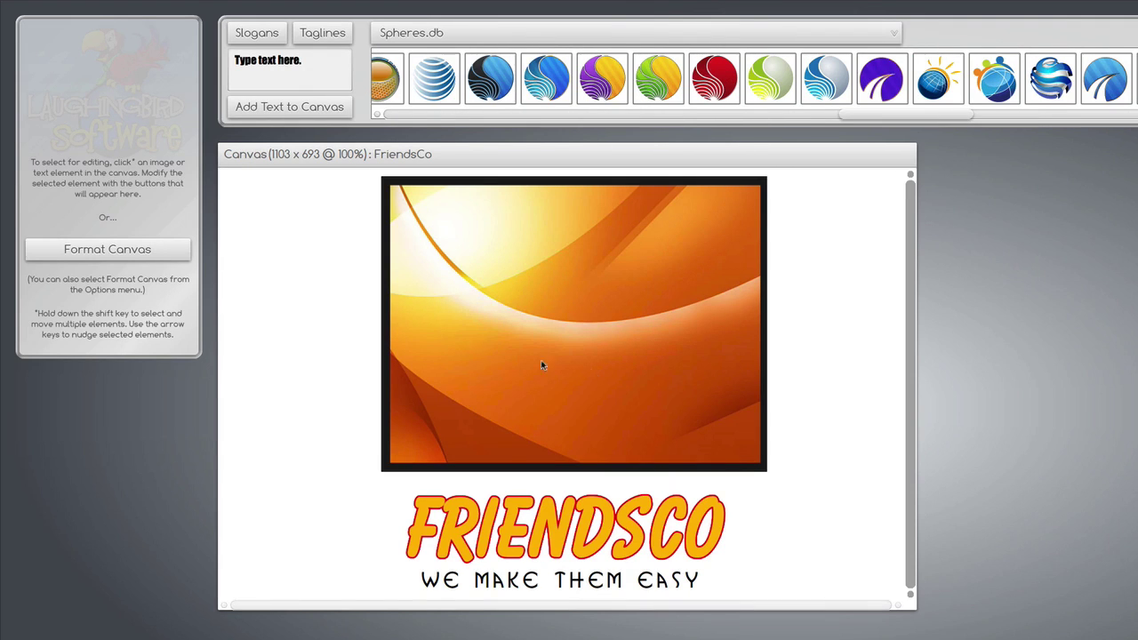
- Place the blue striped sphere at 0.92 scale over the frame
drag(1064, 75, 570, 356)
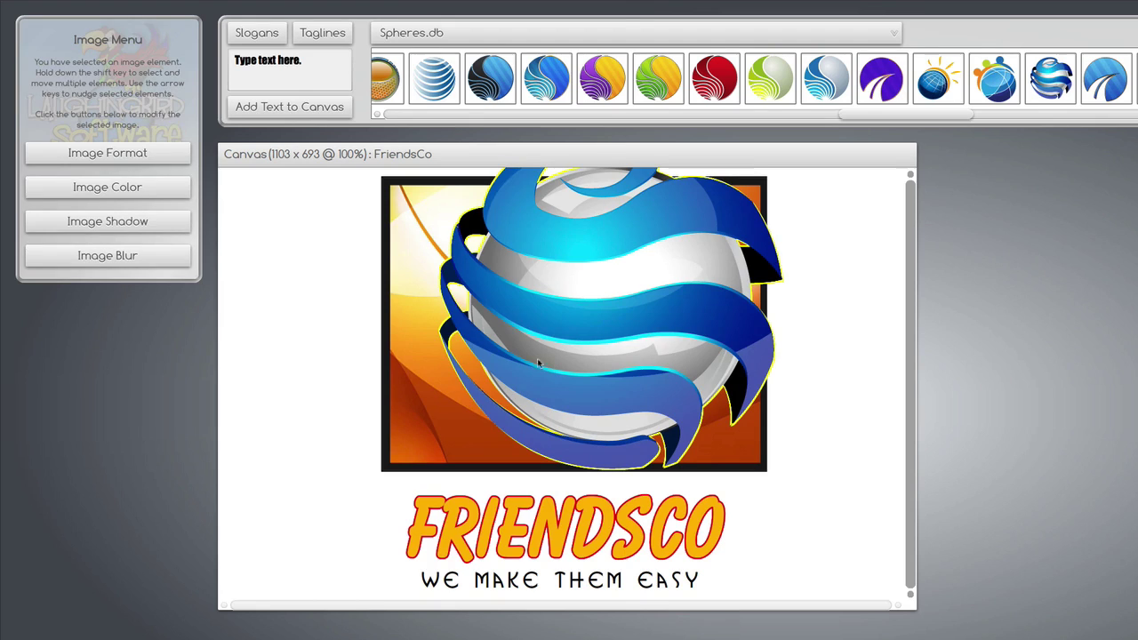
click(132, 153)
drag(131, 94, 125, 94)
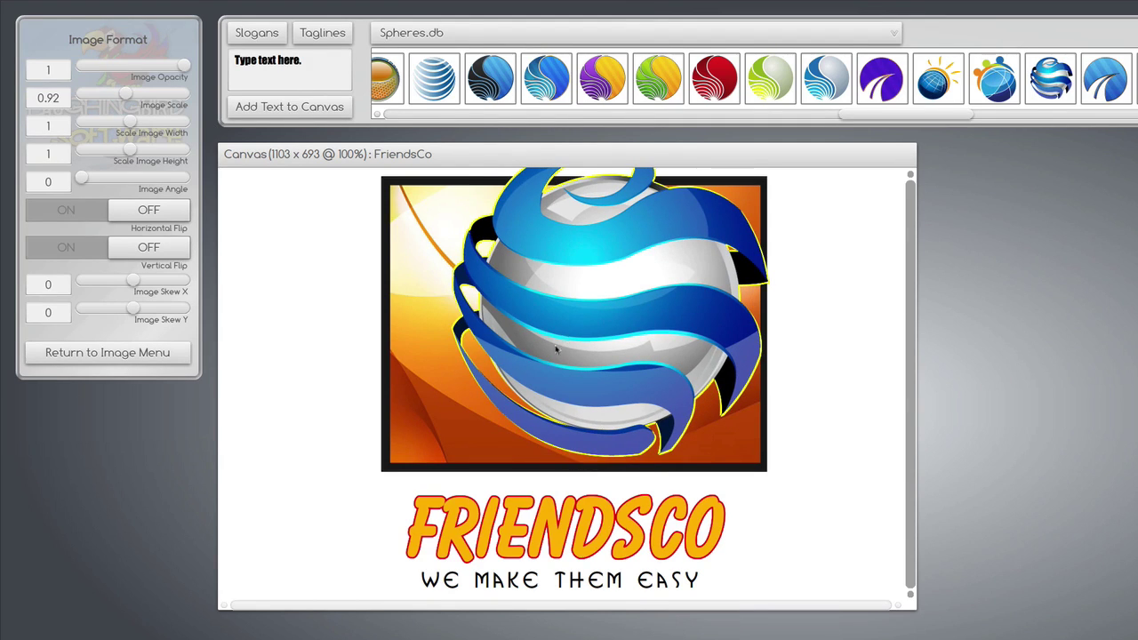
drag(557, 349, 559, 375)
- Switch the library to People Pak Elements and open the People Images collection
click(859, 360)
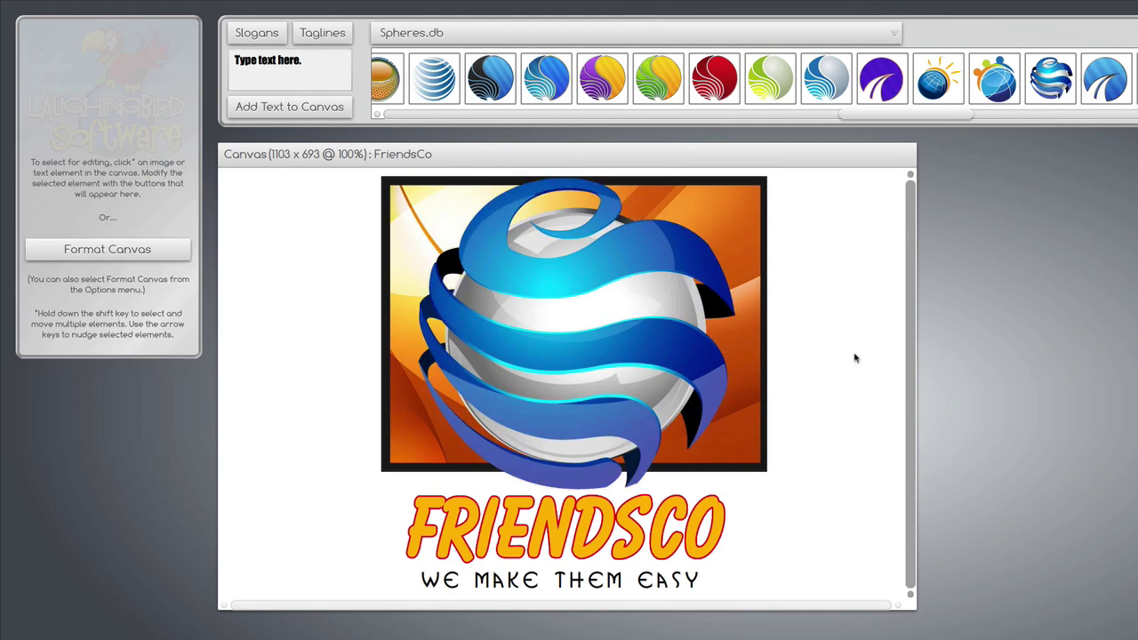
click(469, 33)
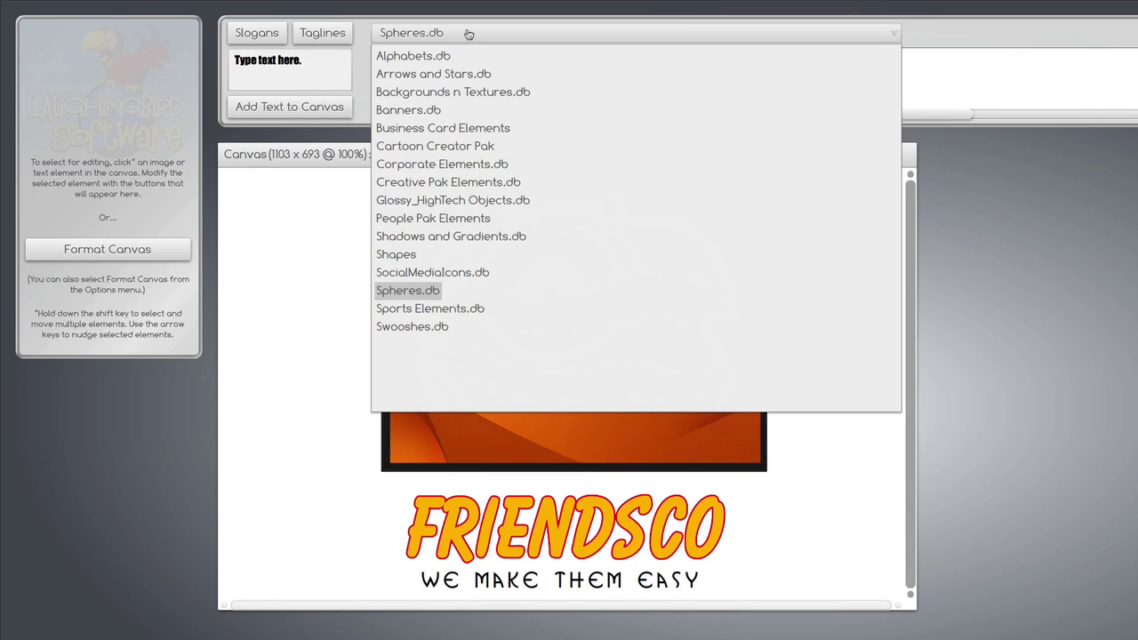
click(421, 219)
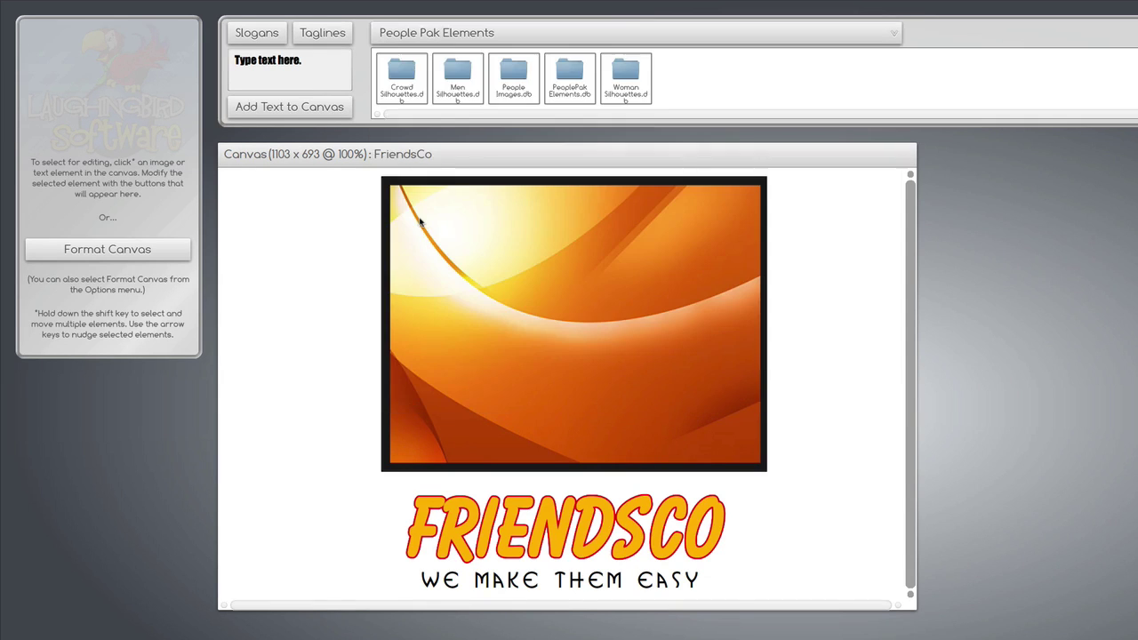
double_click(401, 68)
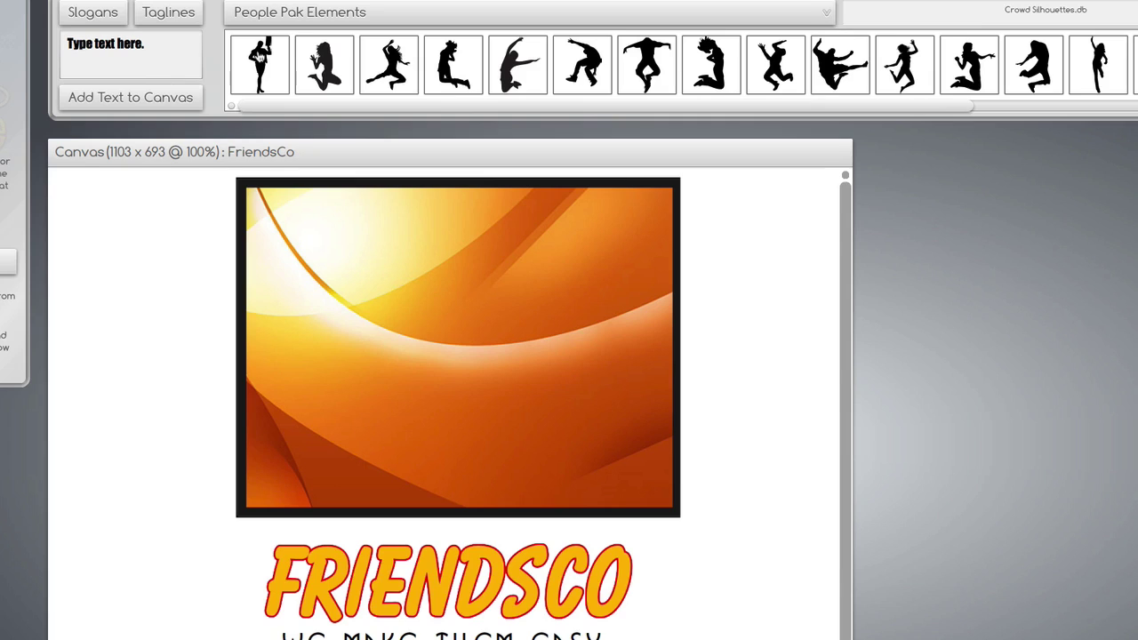
key(BackSpace)
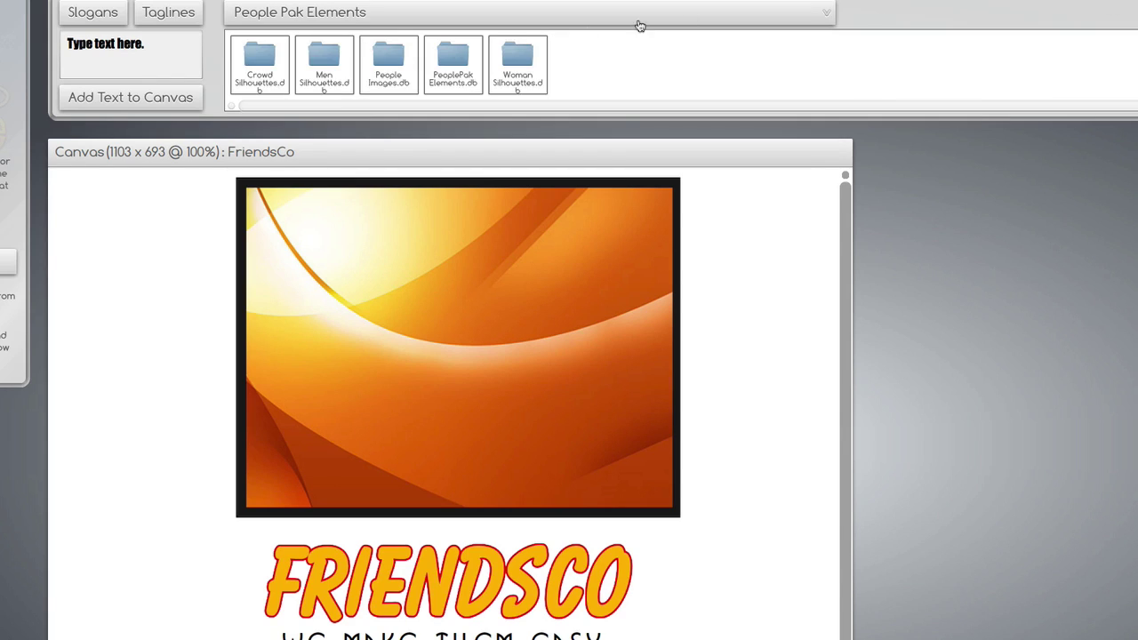
double_click(386, 55)
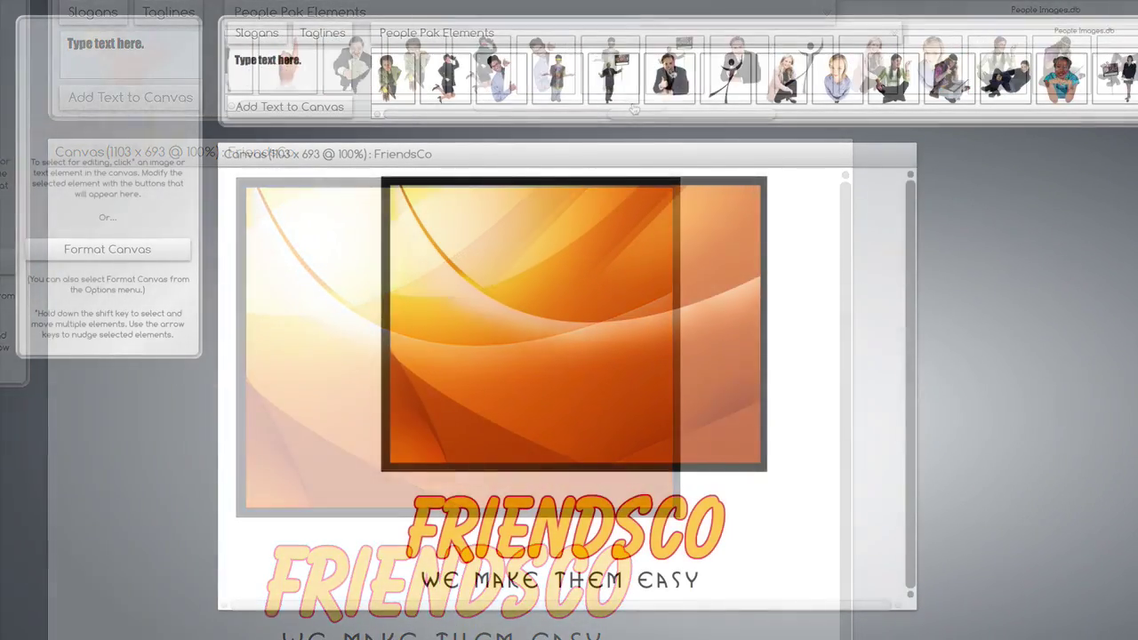
- Place the seated woman with a book at 0.62 scale inside the orange frame
drag(669, 78, 620, 361)
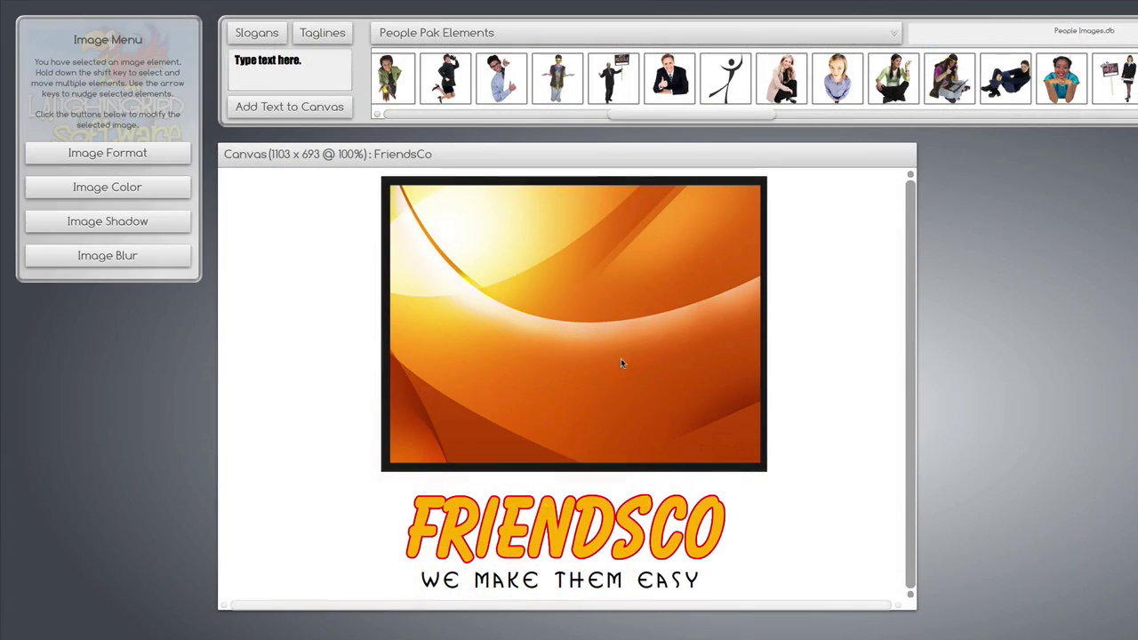
scroll(654, 117, down, 3)
key(Delete)
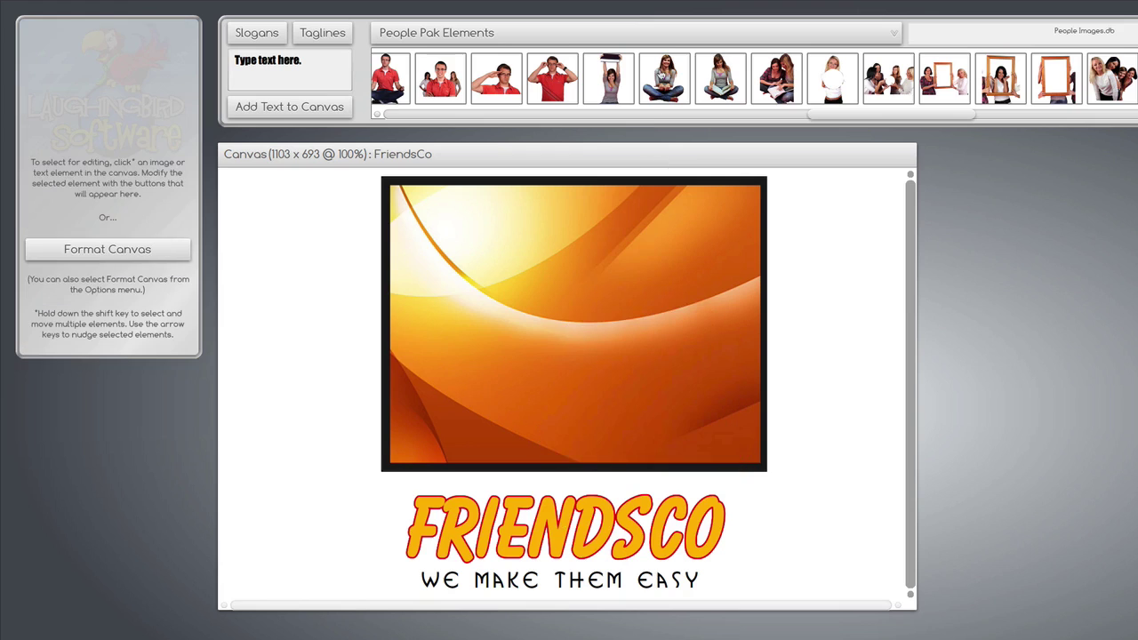
drag(663, 79, 627, 393)
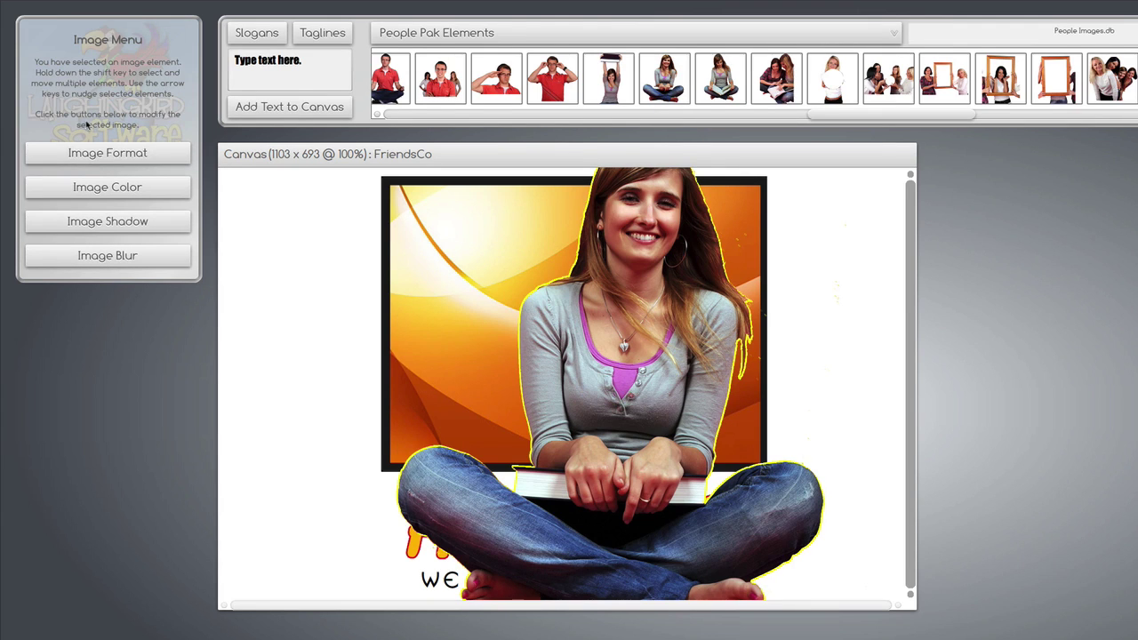
click(95, 153)
drag(129, 98, 108, 95)
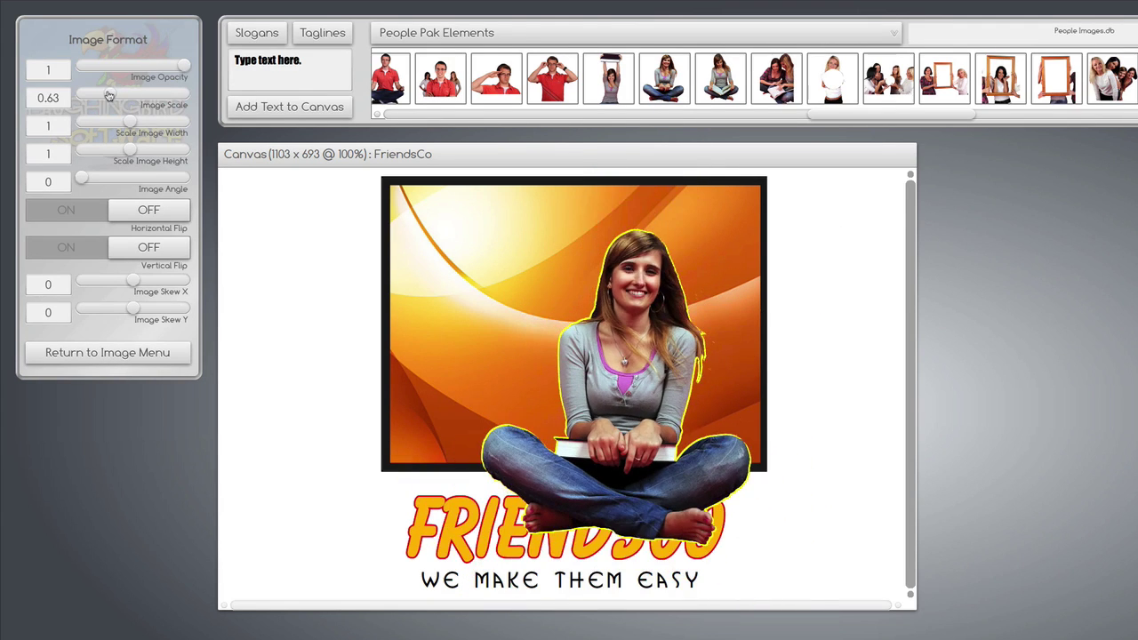
drag(601, 417, 545, 376)
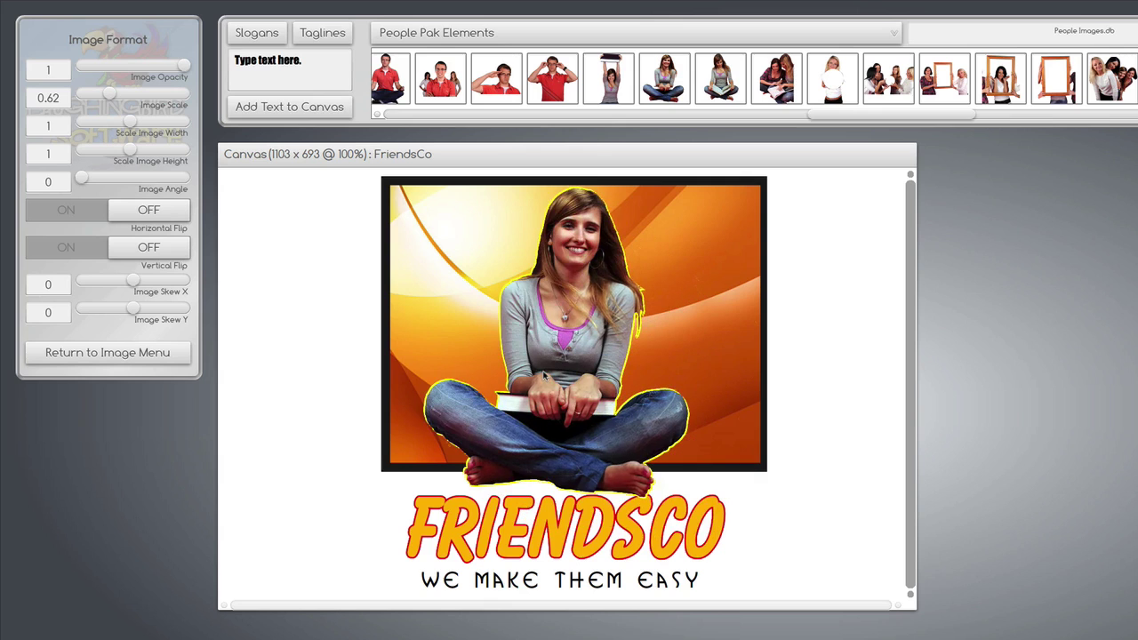
- Change the title text from FriendsCO to 'Book Club'
click(583, 533)
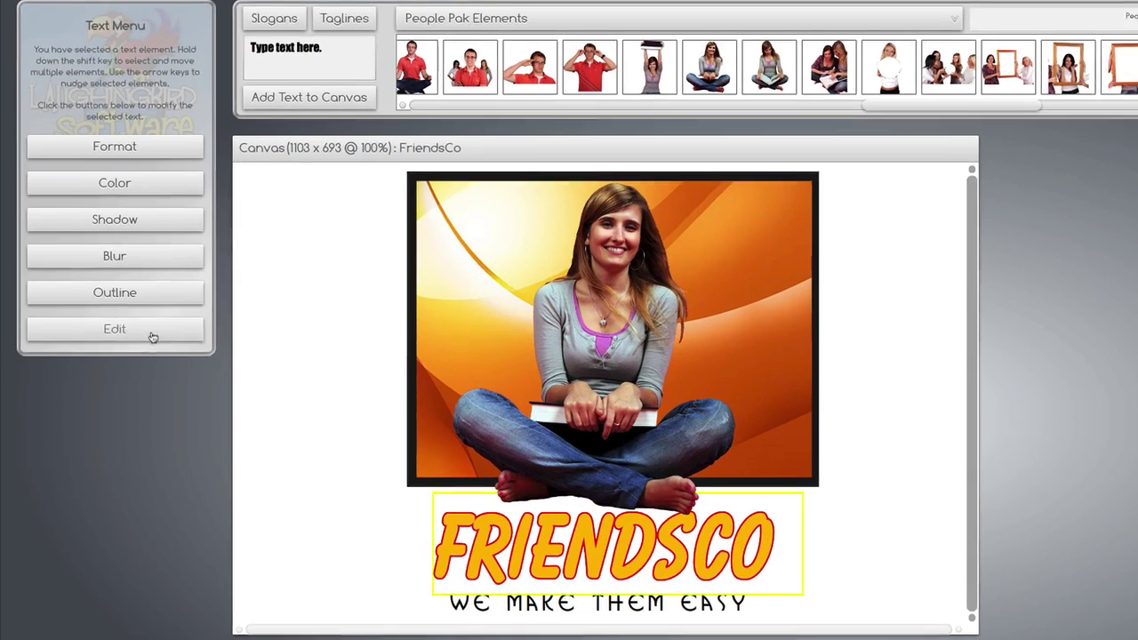
click(145, 330)
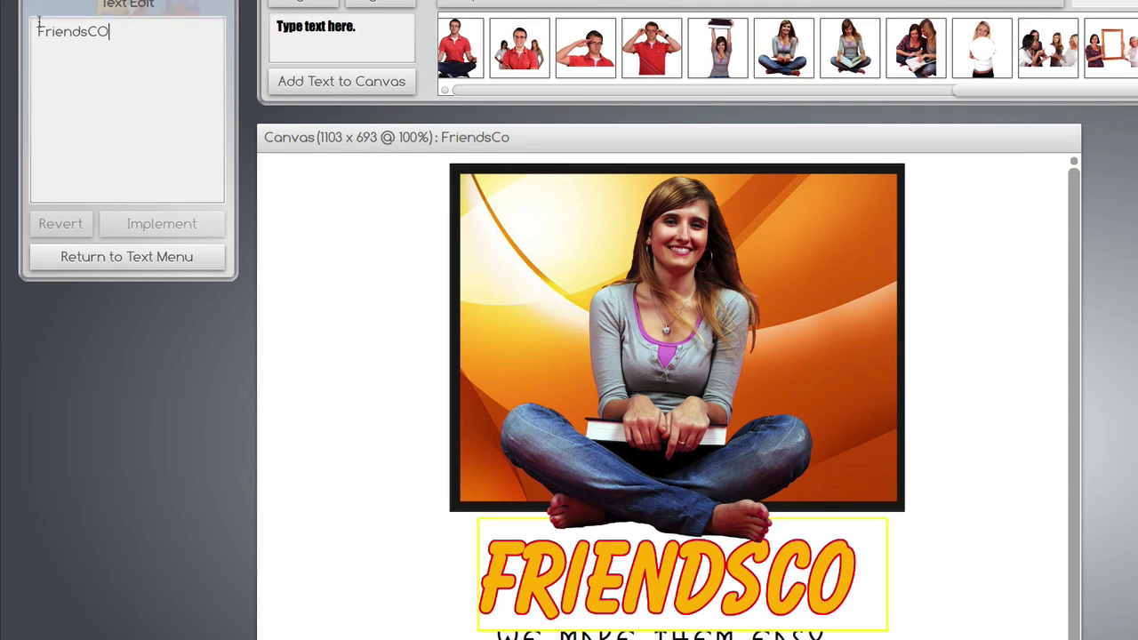
drag(134, 81, 3, 48)
text(Book)
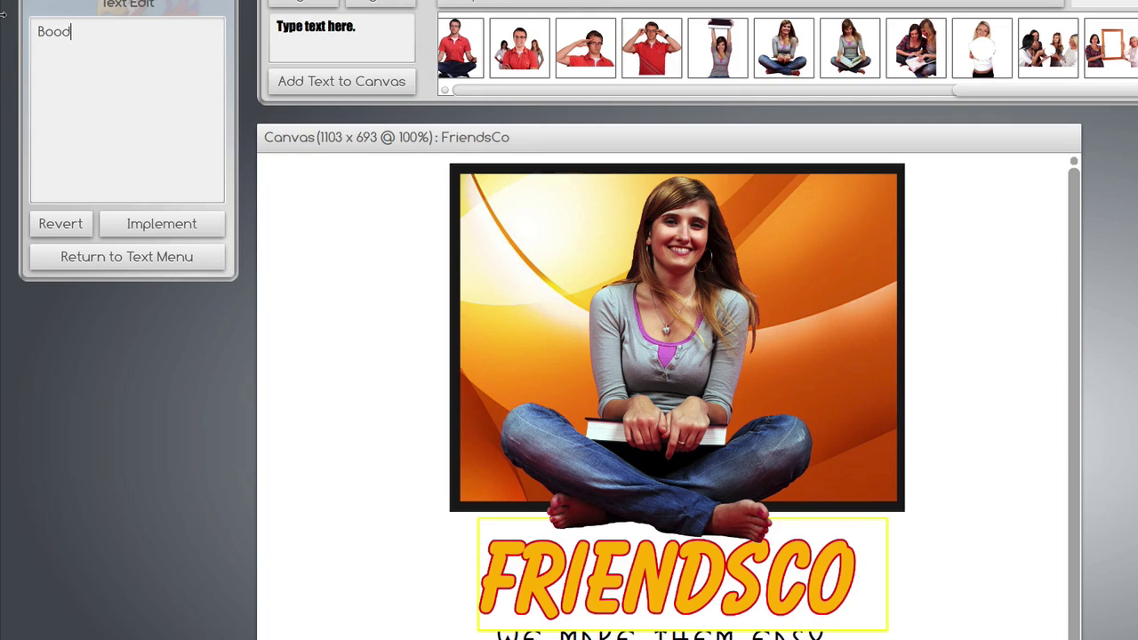
text( Club)
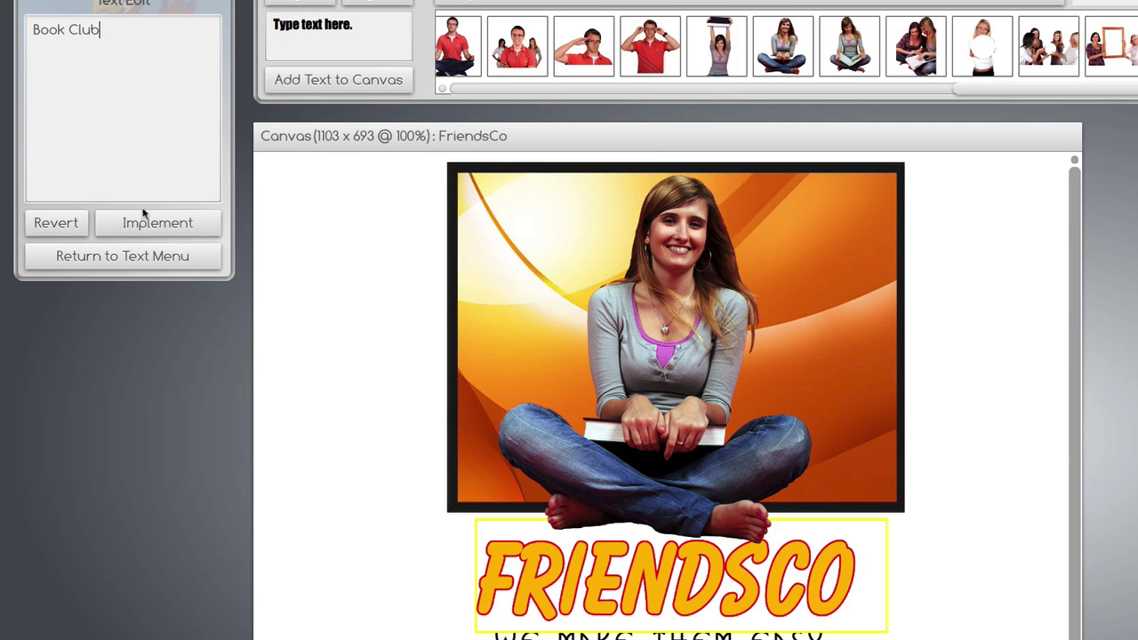
click(148, 222)
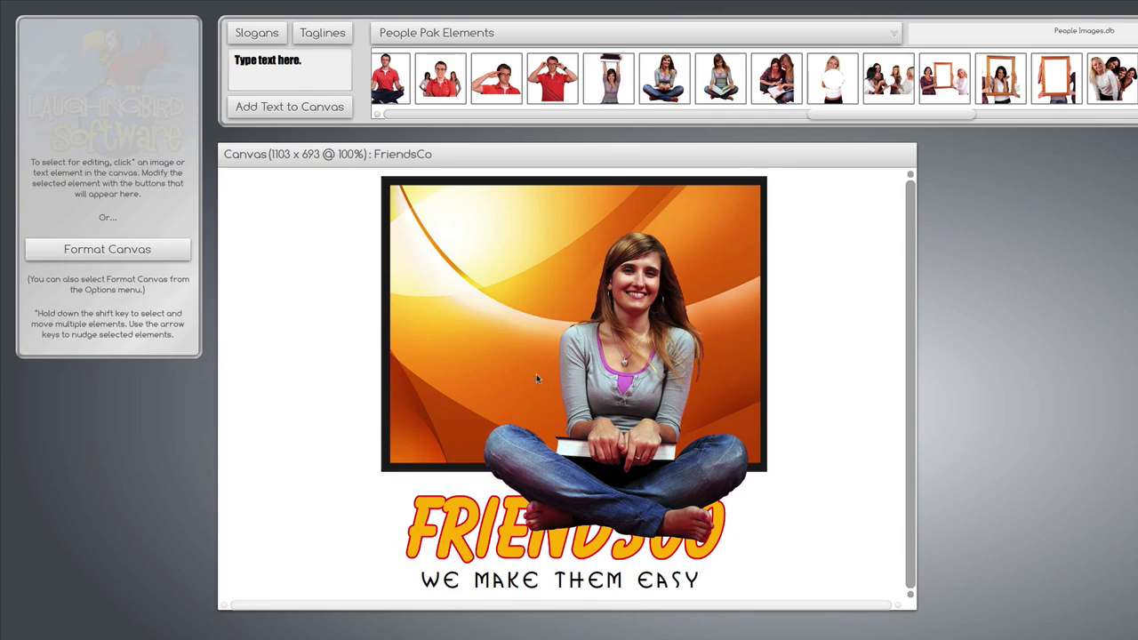
- Delete the seated woman and open the People Pak Elements Crowd Silhouettes folder
click(619, 382)
key(Delete)
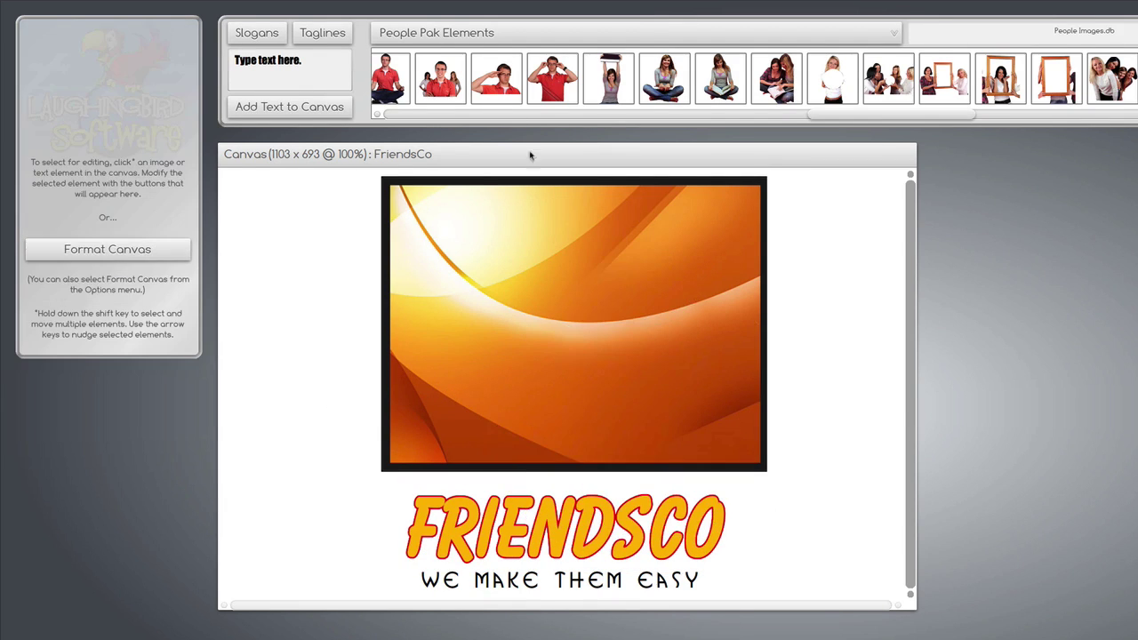
click(446, 31)
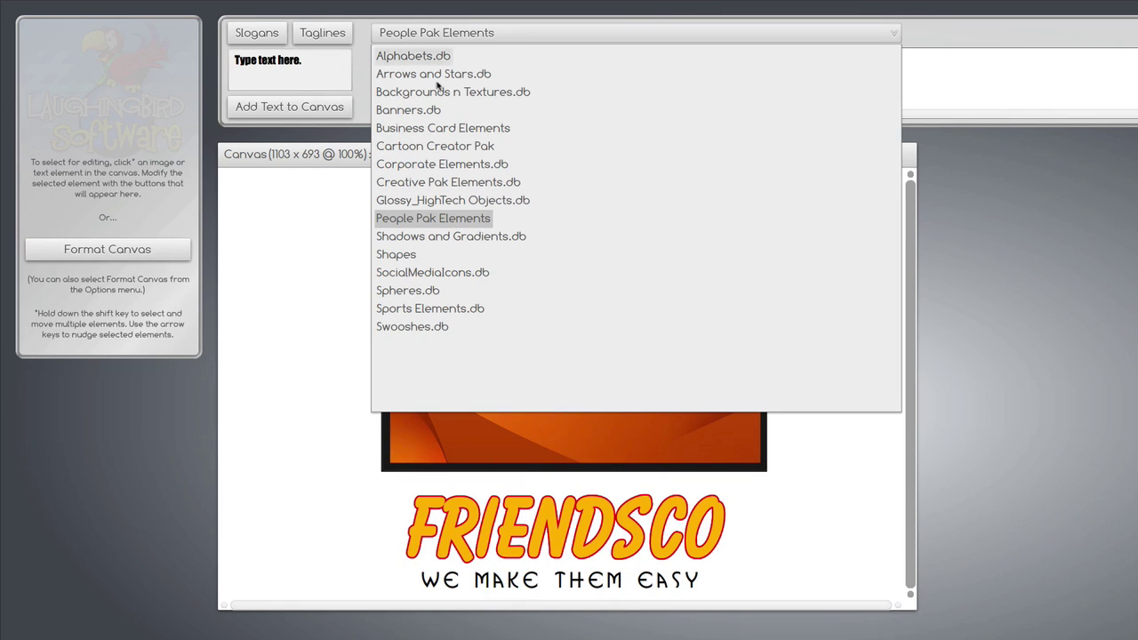
click(442, 221)
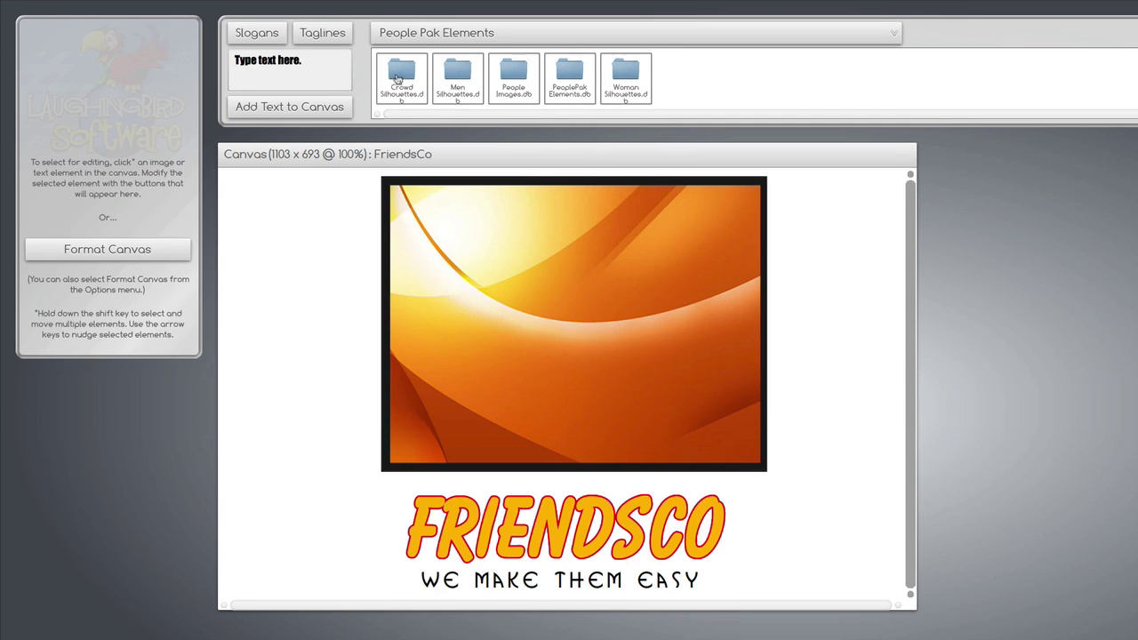
click(398, 73)
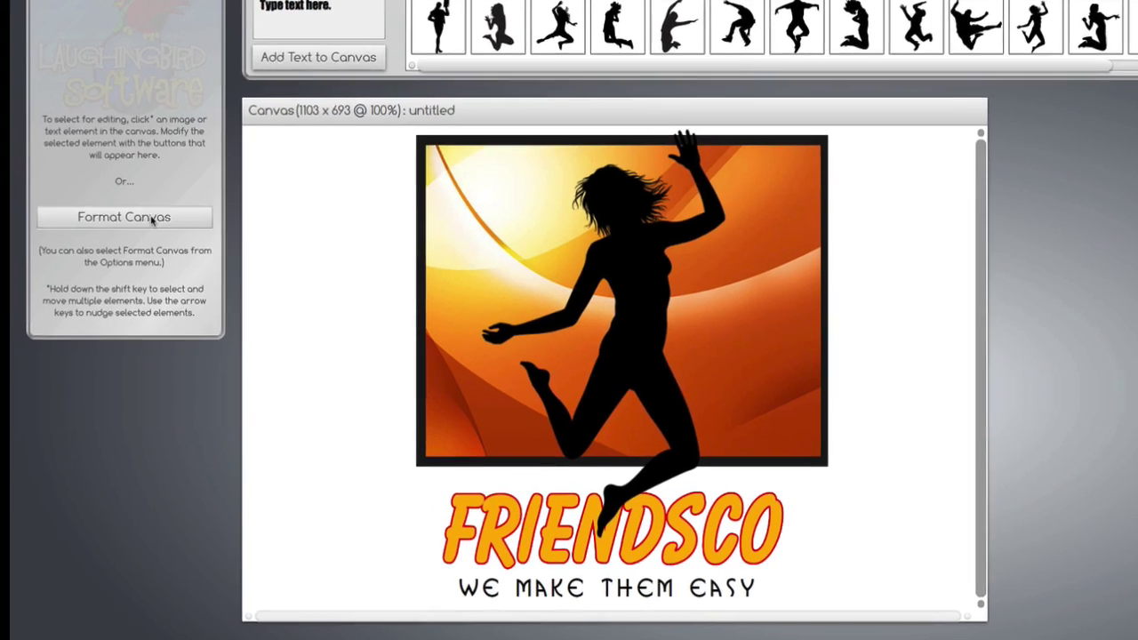
- Try black and brown canvas backgrounds, then set the background back to white
click(140, 234)
drag(148, 132, 62, 165)
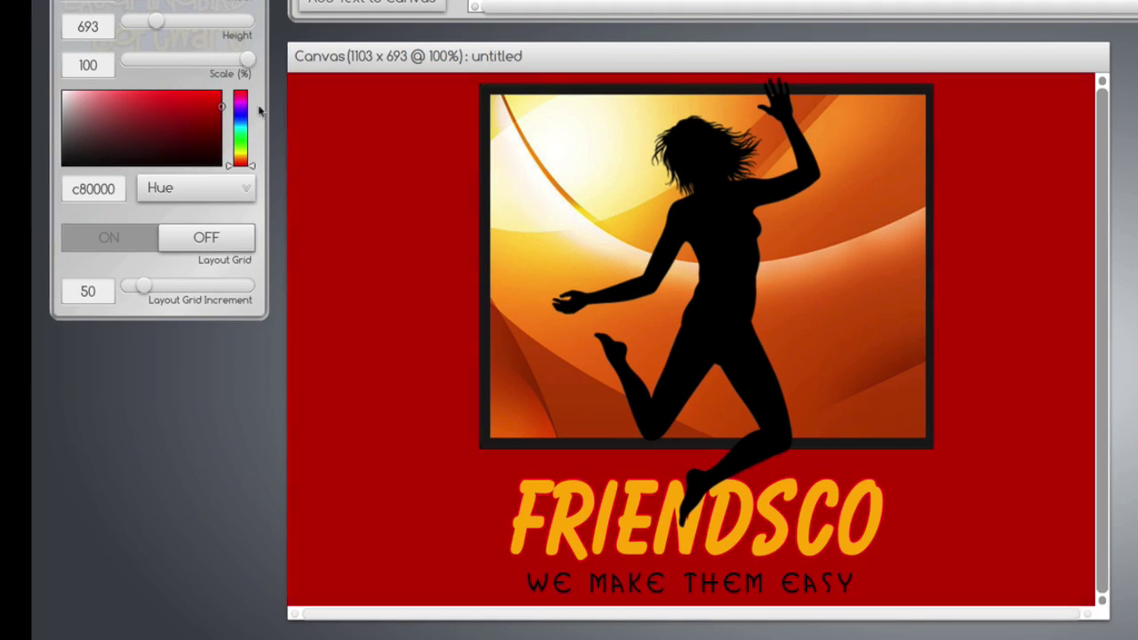
drag(257, 107, 143, 132)
click(62, 91)
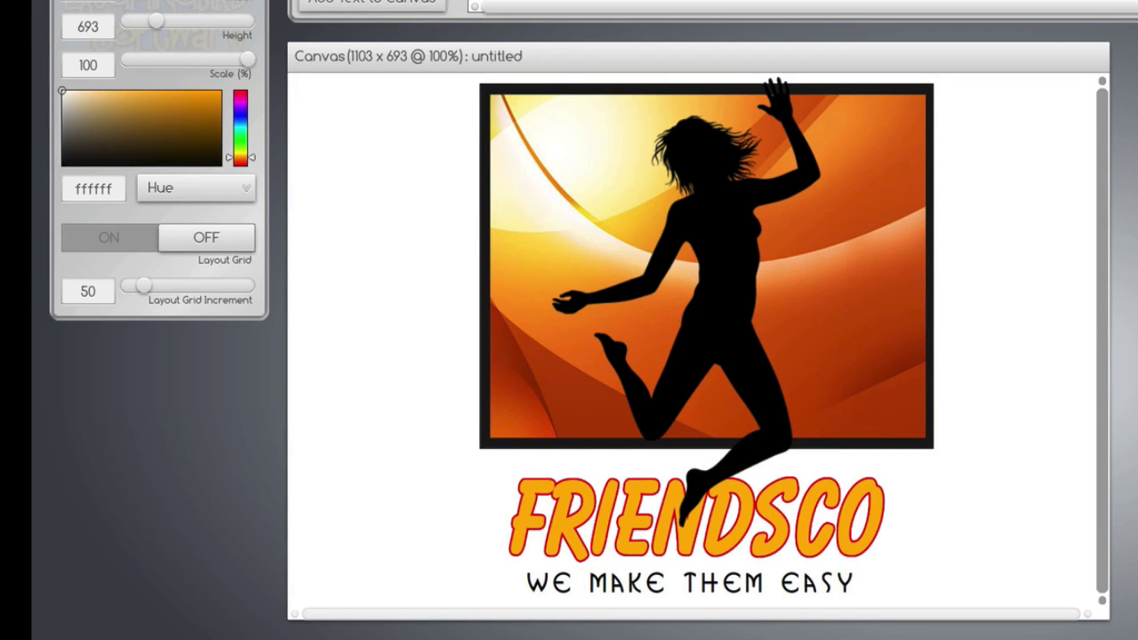
- Give the jumping woman silhouette a drop shadow
click(732, 289)
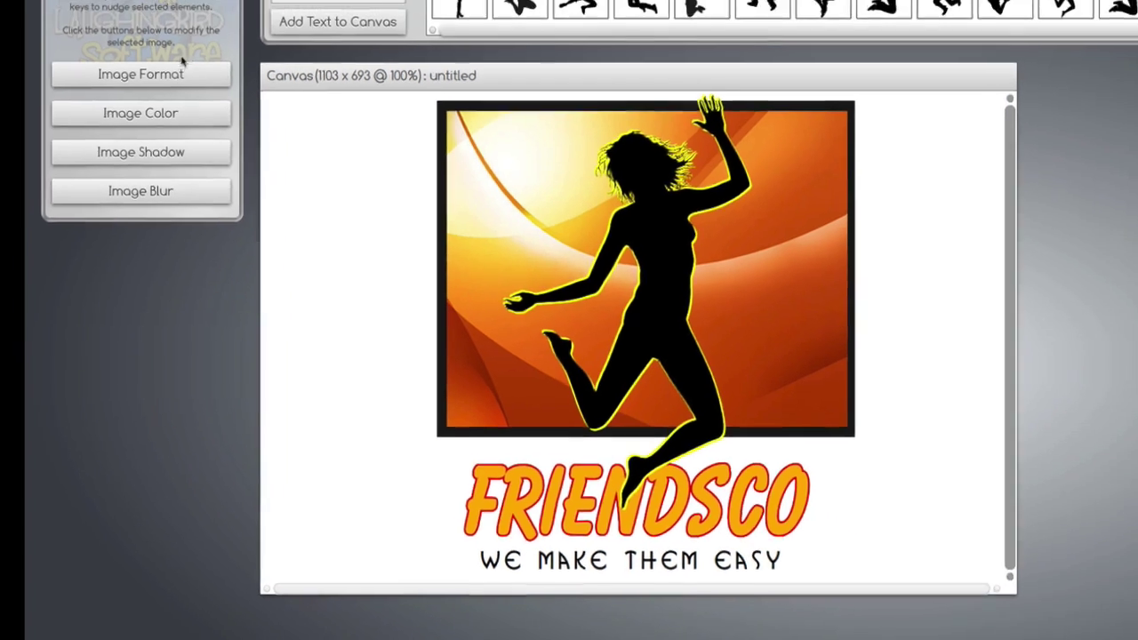
click(161, 74)
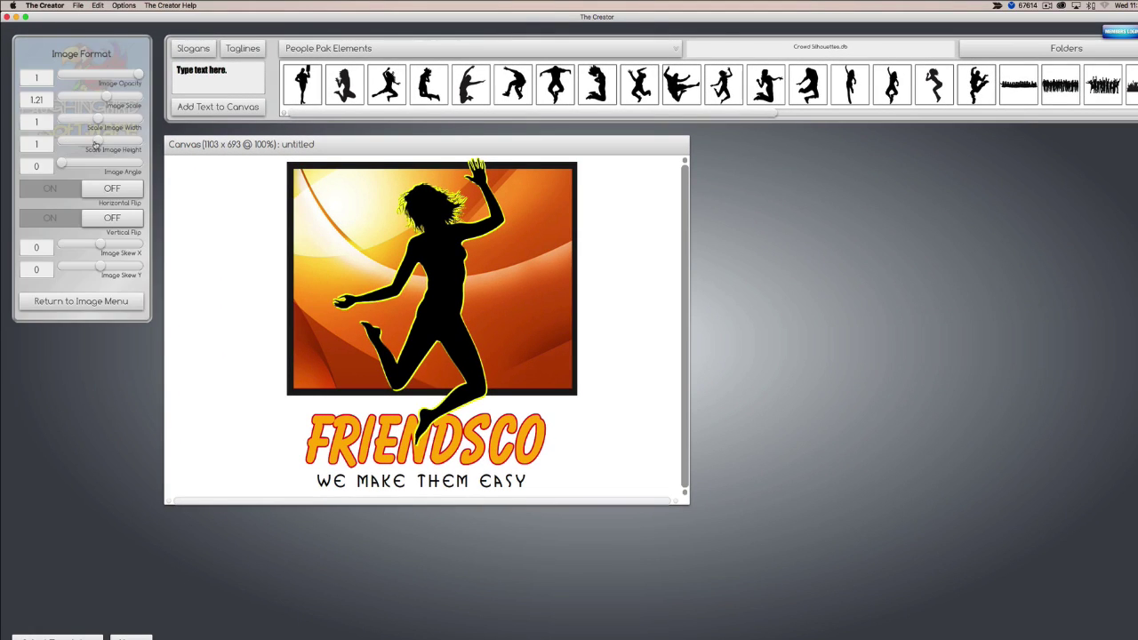
click(81, 300)
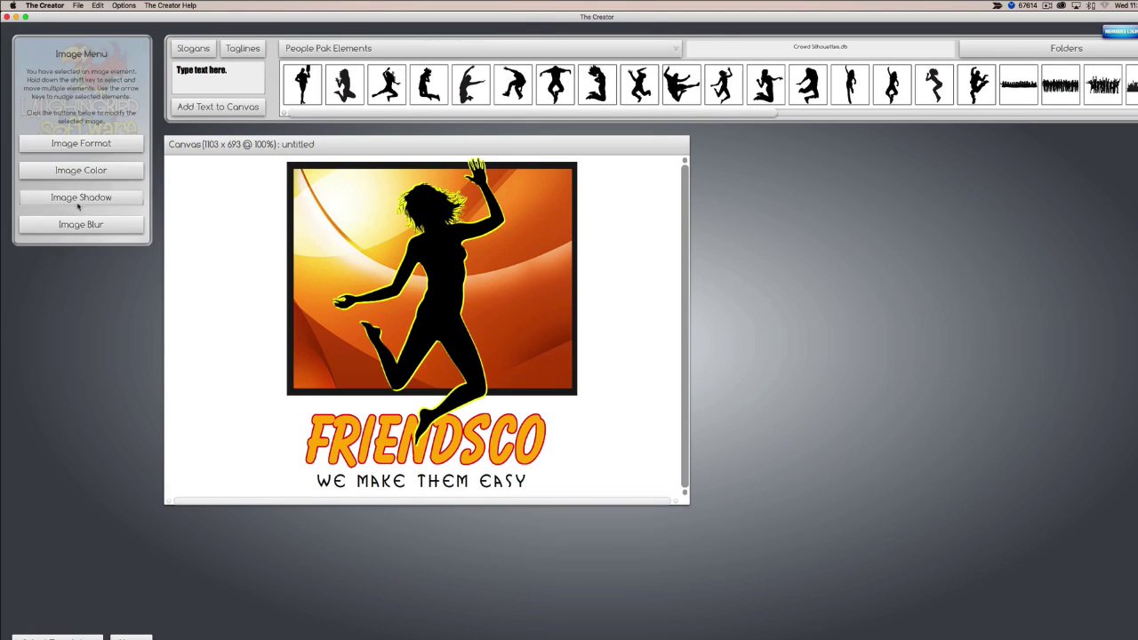
click(79, 196)
click(256, 317)
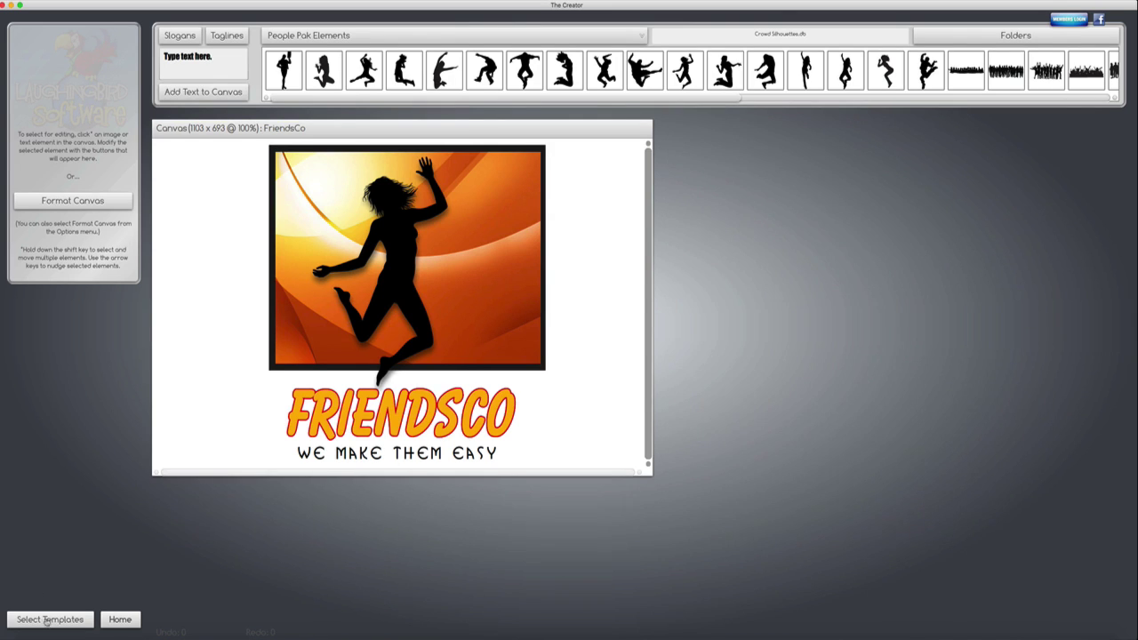
- Go back to the template browser, choose the Business Cards Set, and preview a card
click(48, 621)
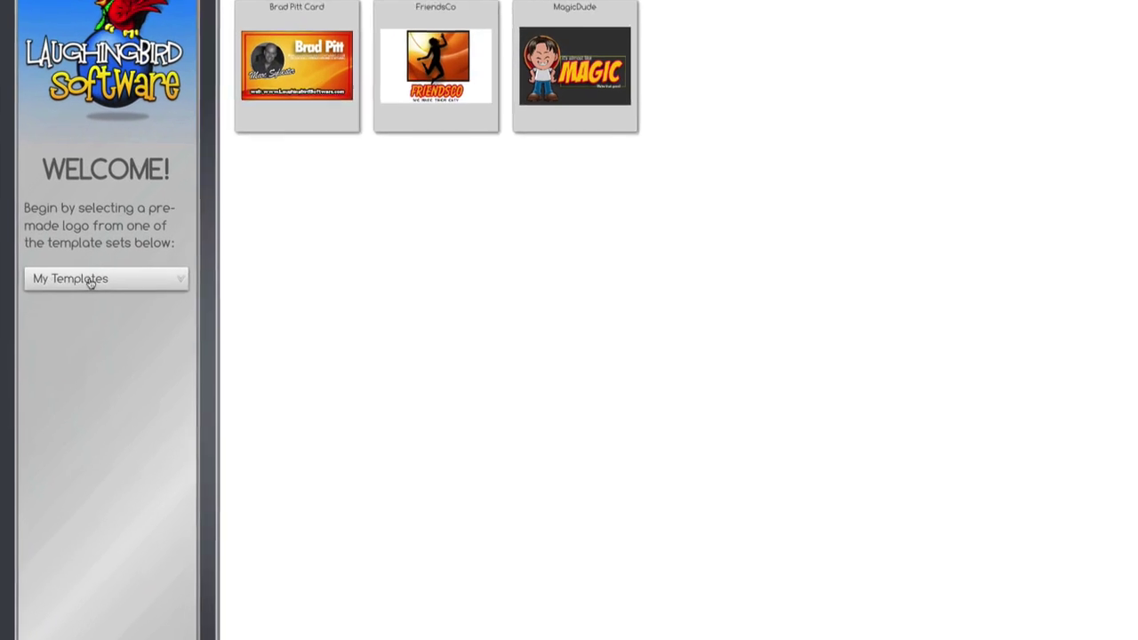
click(60, 255)
click(57, 284)
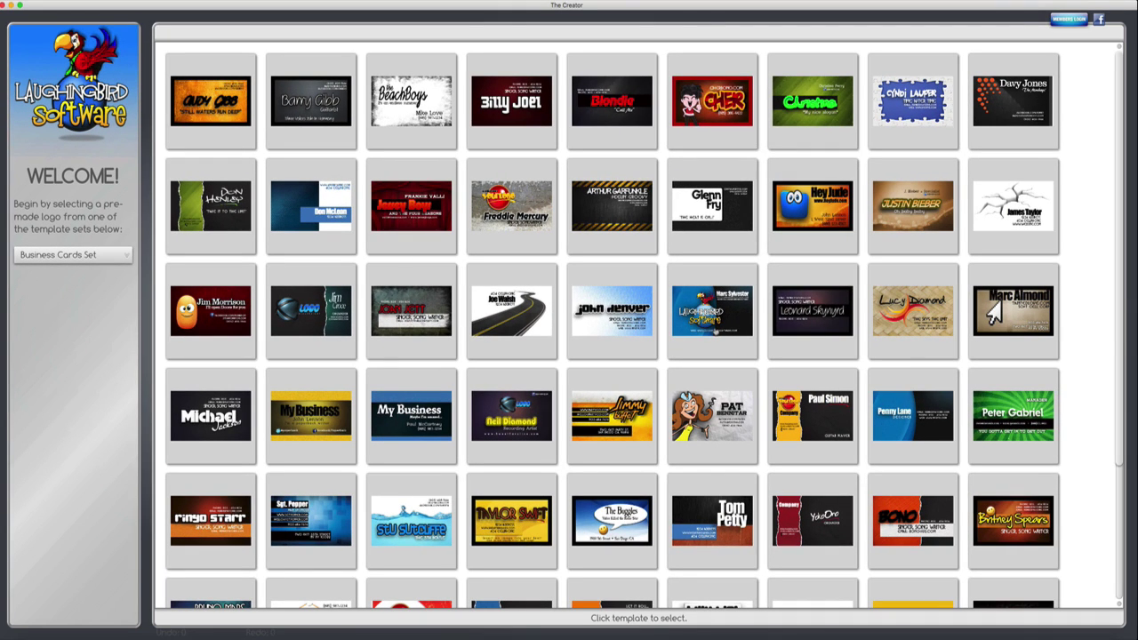
click(716, 332)
- Open the hazard-stripe business card template and turn off its red Card Guide
click(622, 211)
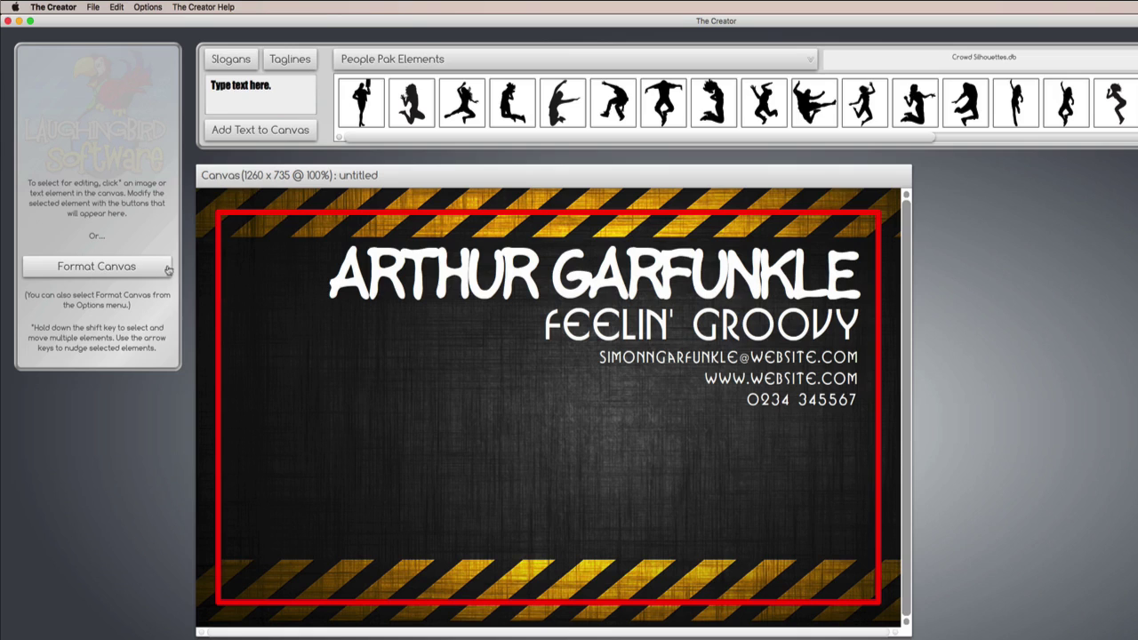
click(138, 269)
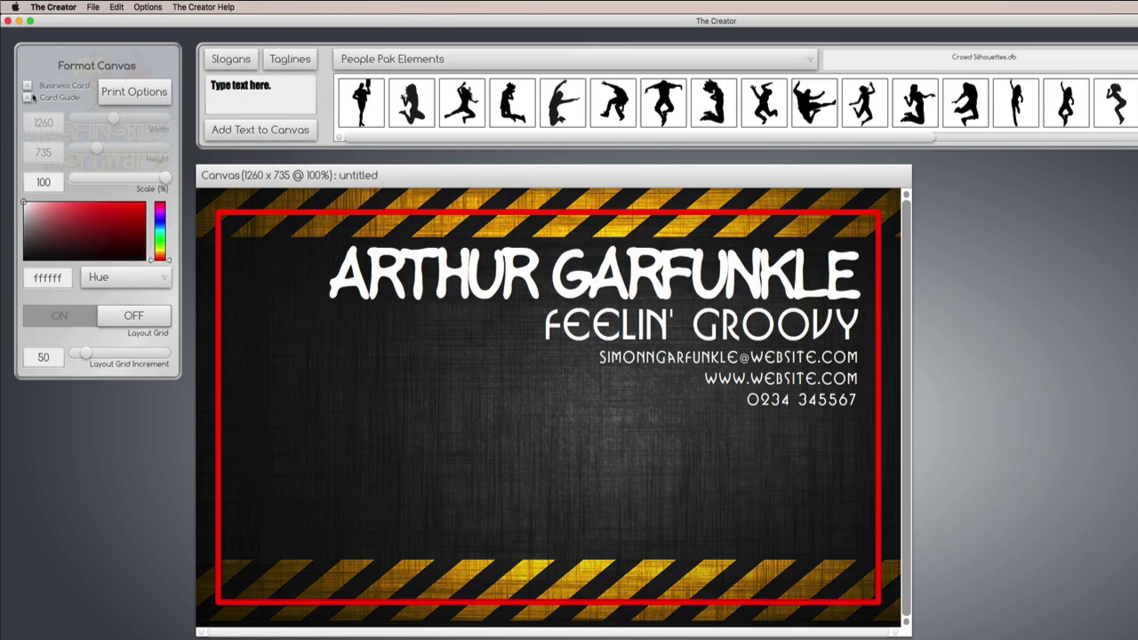
click(26, 97)
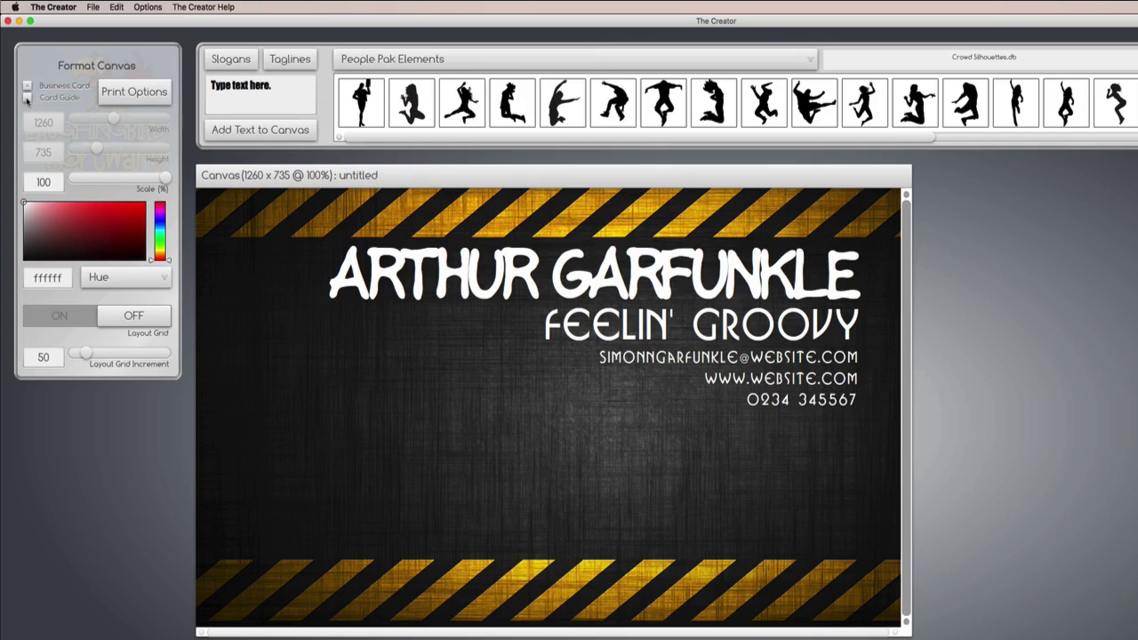
click(26, 98)
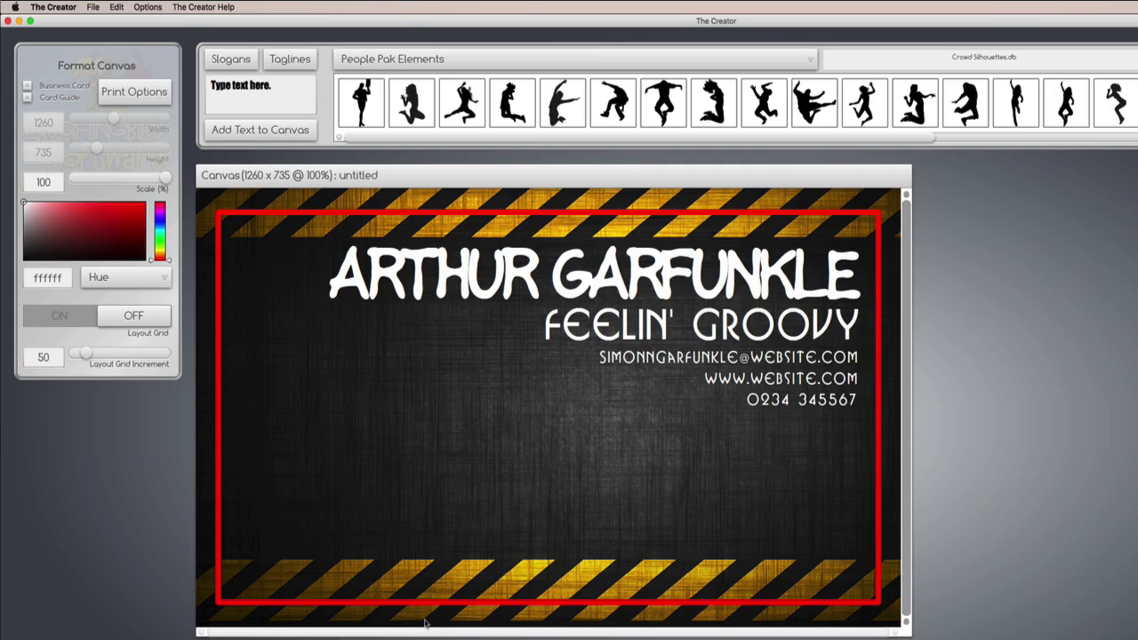
click(27, 97)
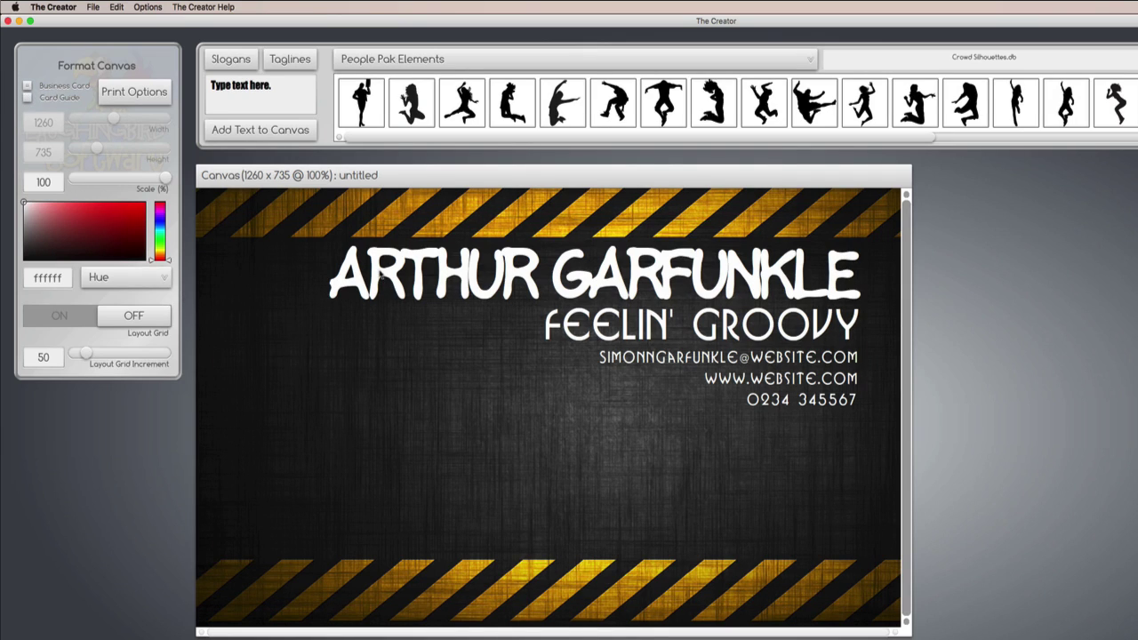
click(381, 279)
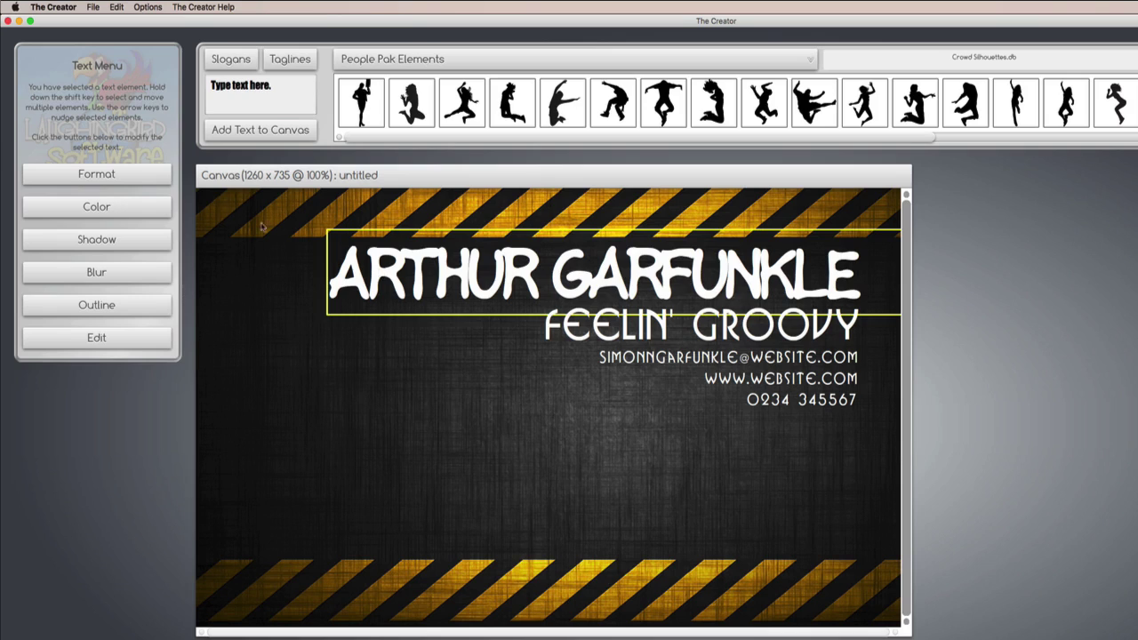
- Replace the card's name headline with a new first name
click(99, 339)
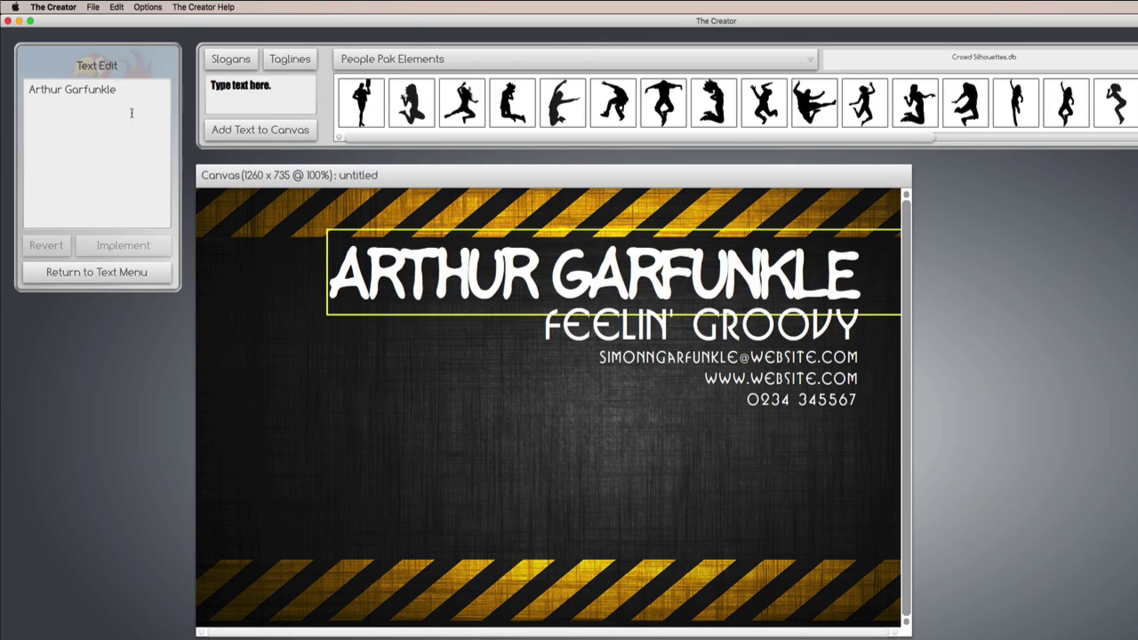
drag(132, 113, 28, 90)
text(Brad Pitt)
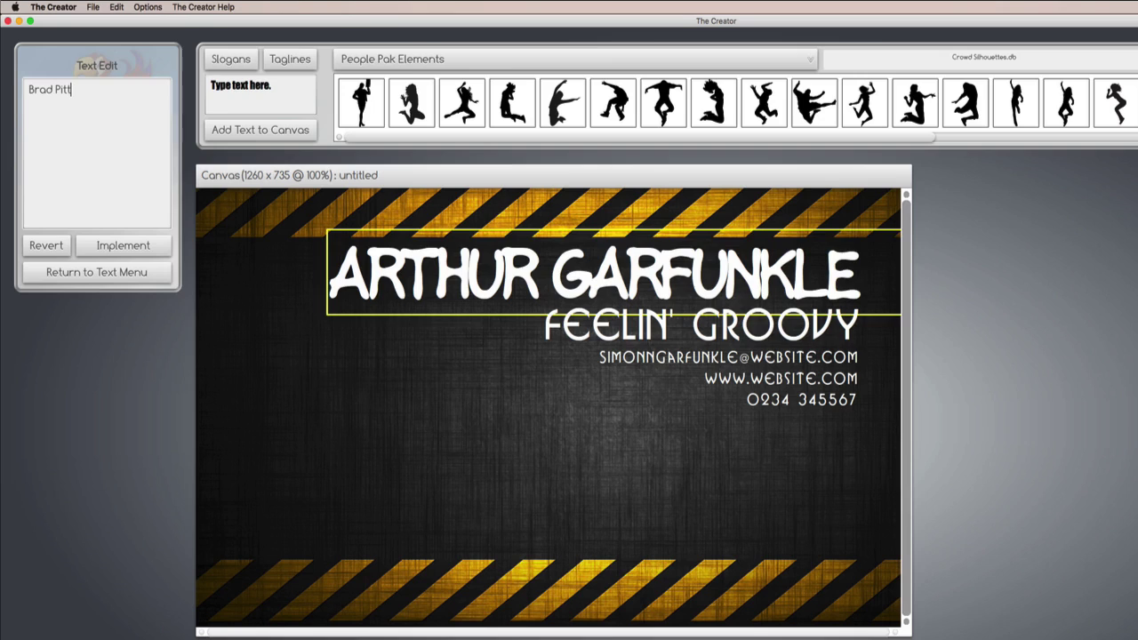
click(122, 246)
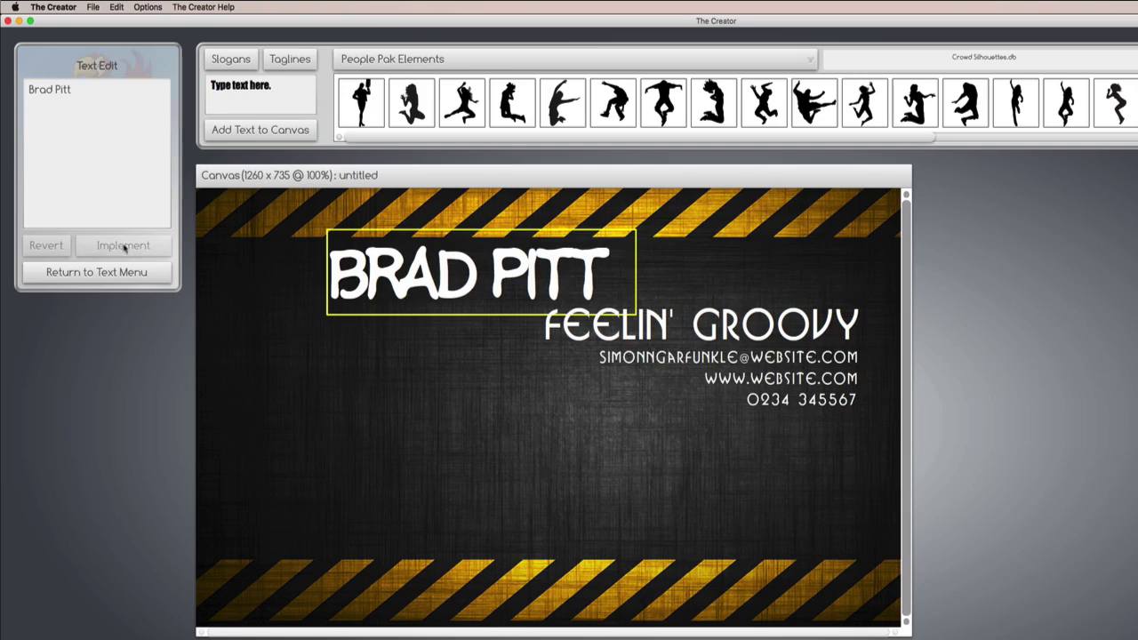
- Set the name in BADABB_ font, enlarge it, and move it upper right above FEELIN' GROOVY
click(125, 272)
click(93, 177)
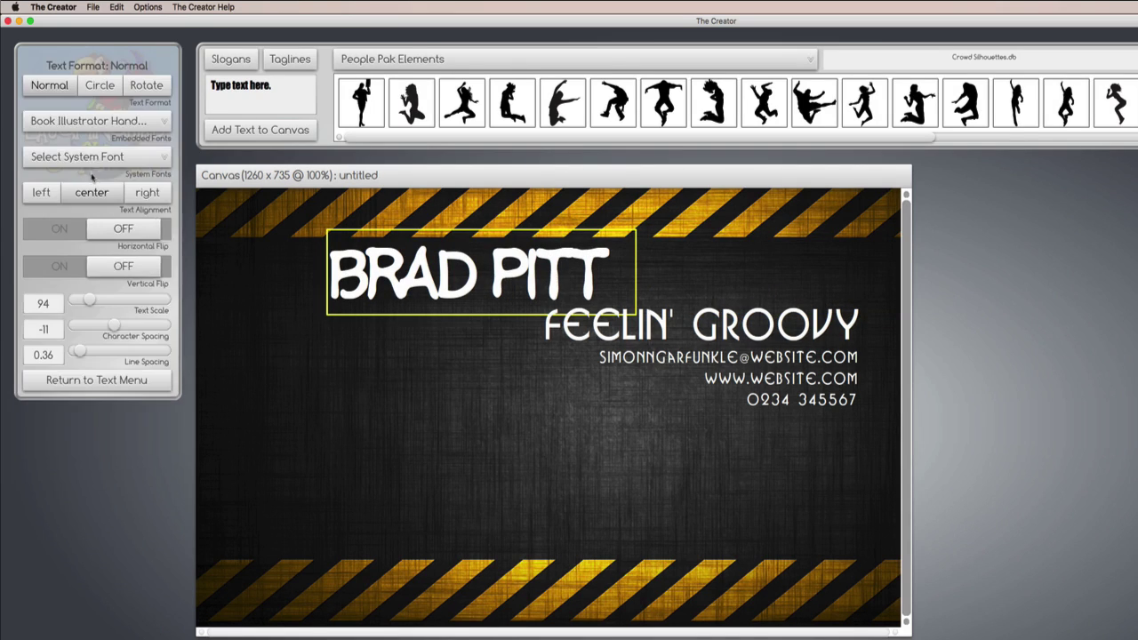
click(77, 121)
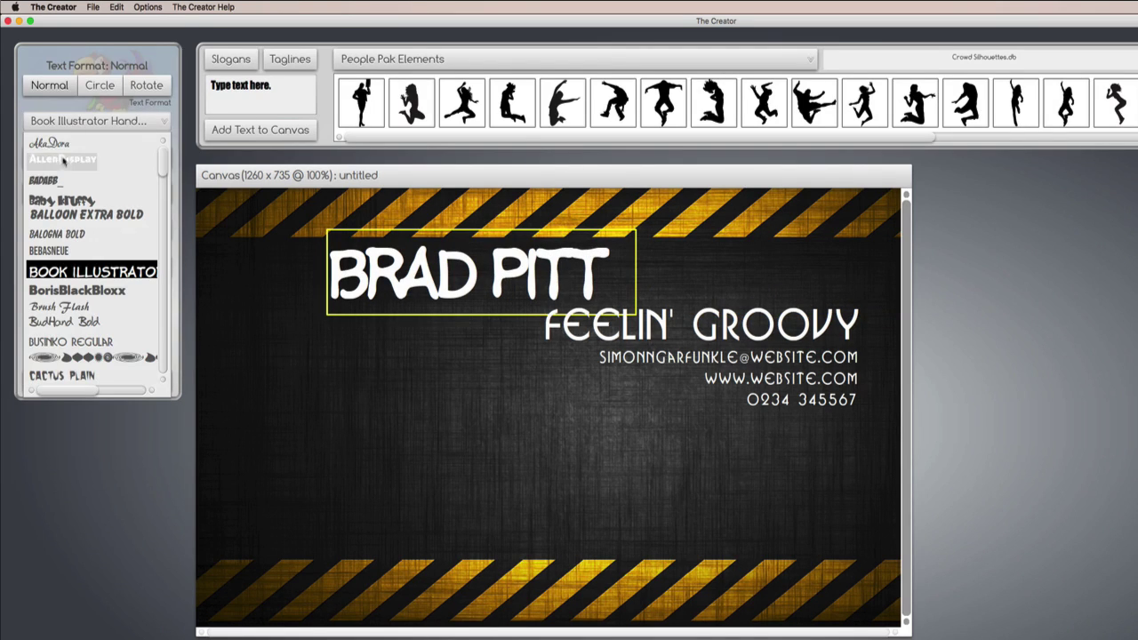
click(62, 181)
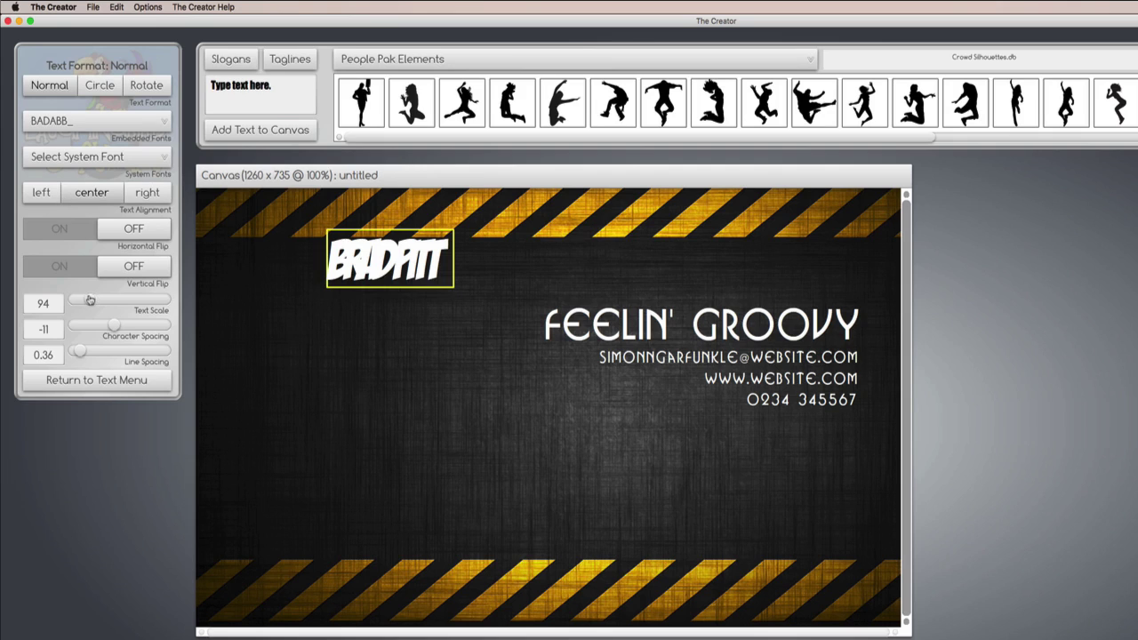
drag(90, 299, 112, 301)
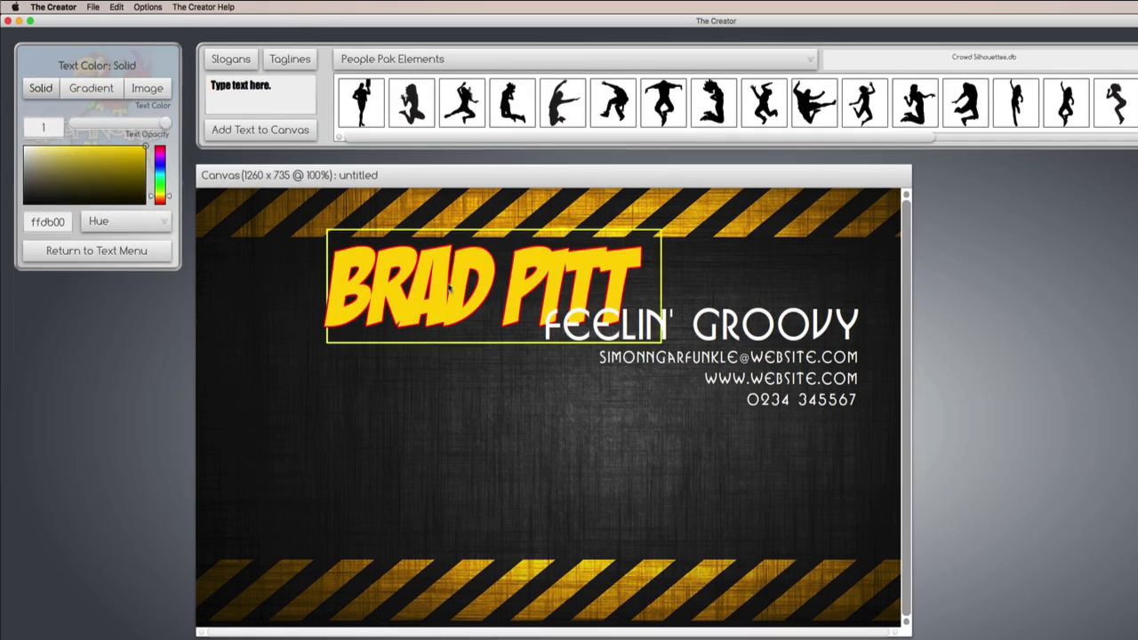
drag(449, 286, 660, 269)
- Move the phone line to the lower right and replace it with a new phone number
drag(769, 410, 765, 547)
click(85, 253)
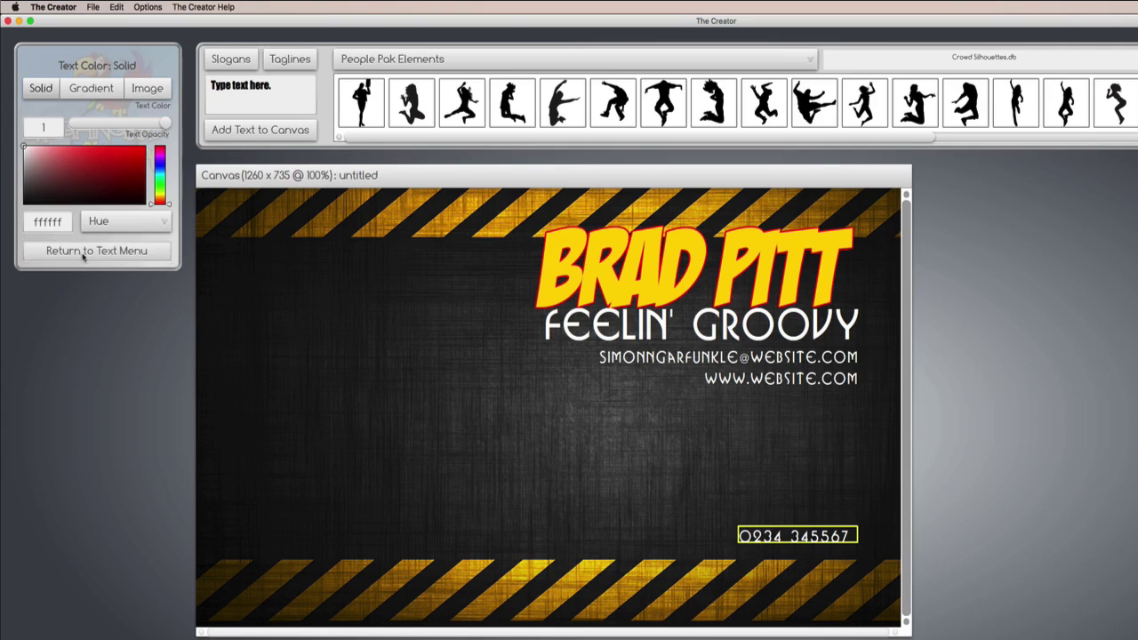
click(94, 339)
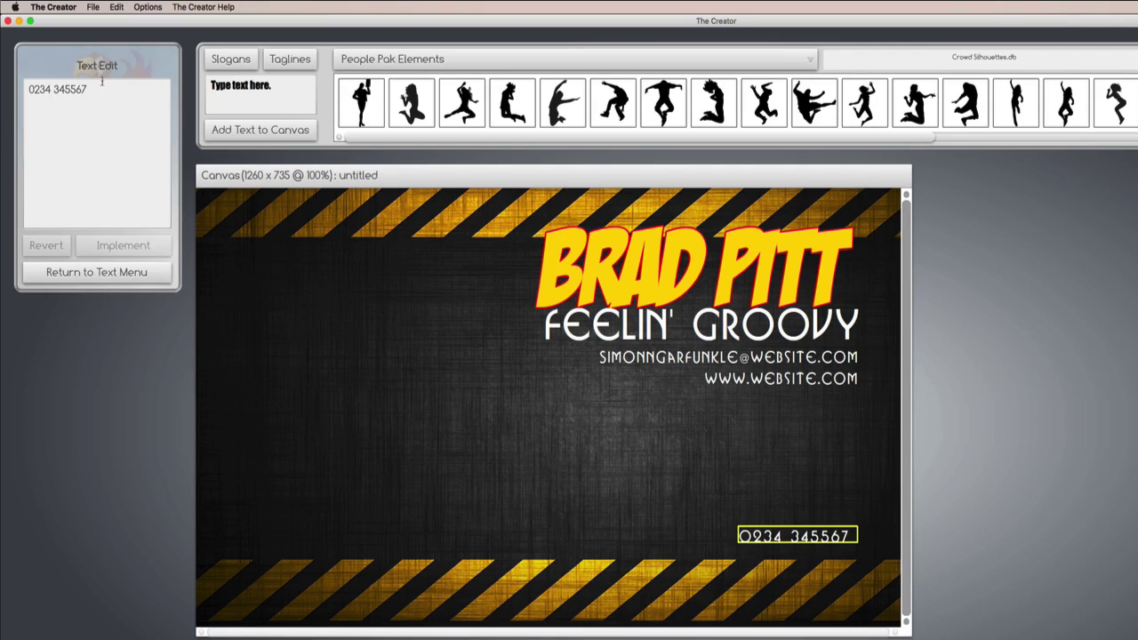
drag(103, 89, 4, 84)
text(555)
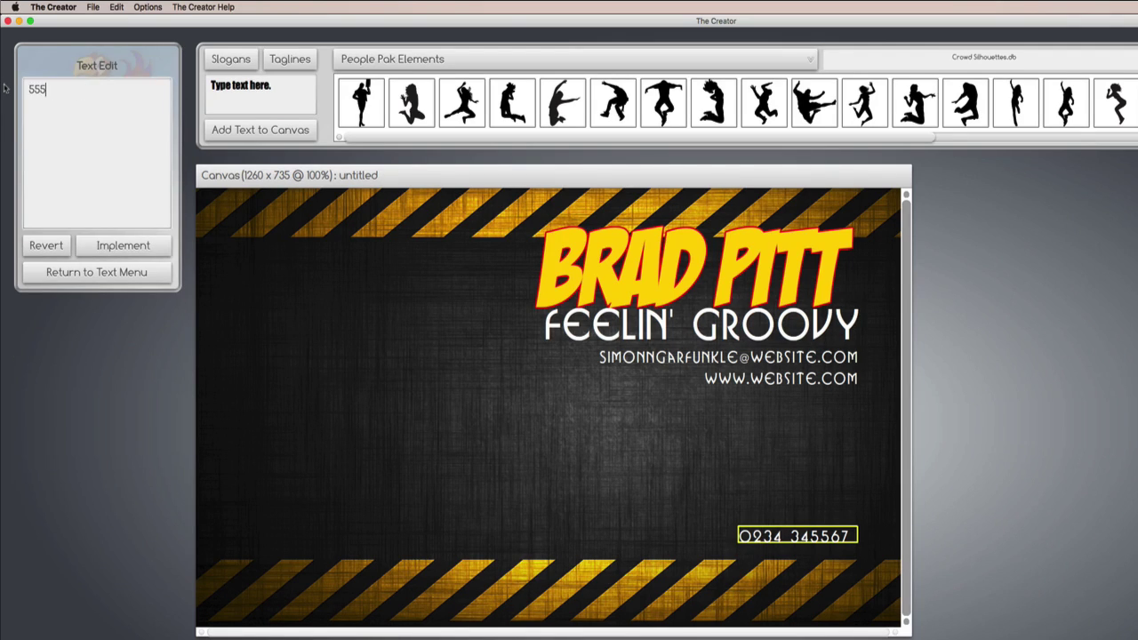
text(-1212)
click(487, 317)
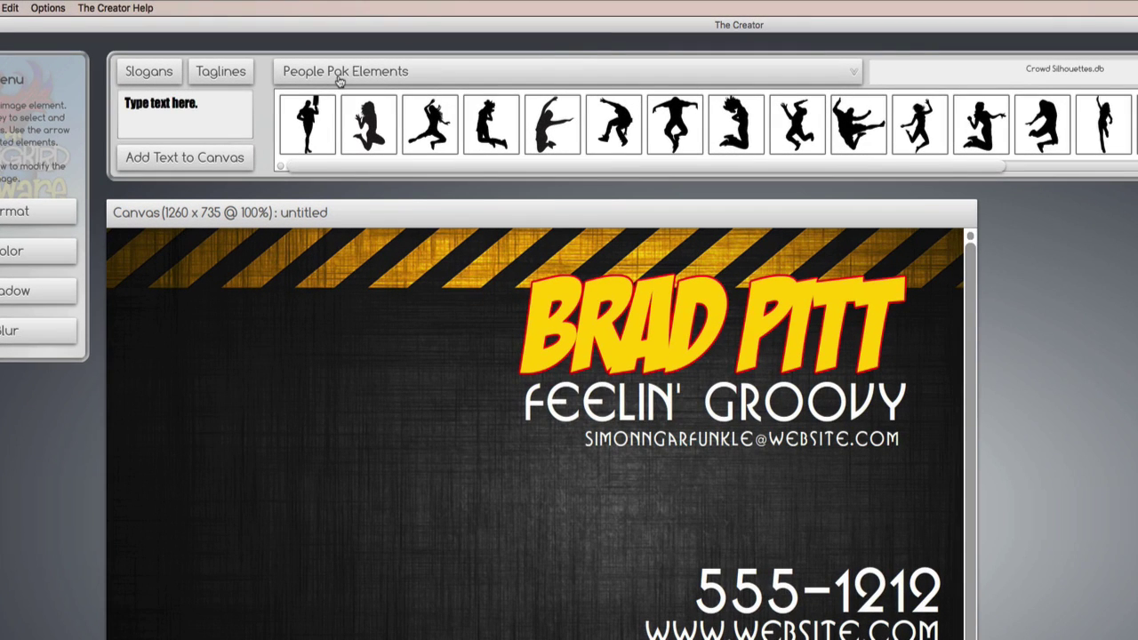
- Switch to the Cartoon Creator Pak and place a faceless cartoon boy on the card's left
click(339, 80)
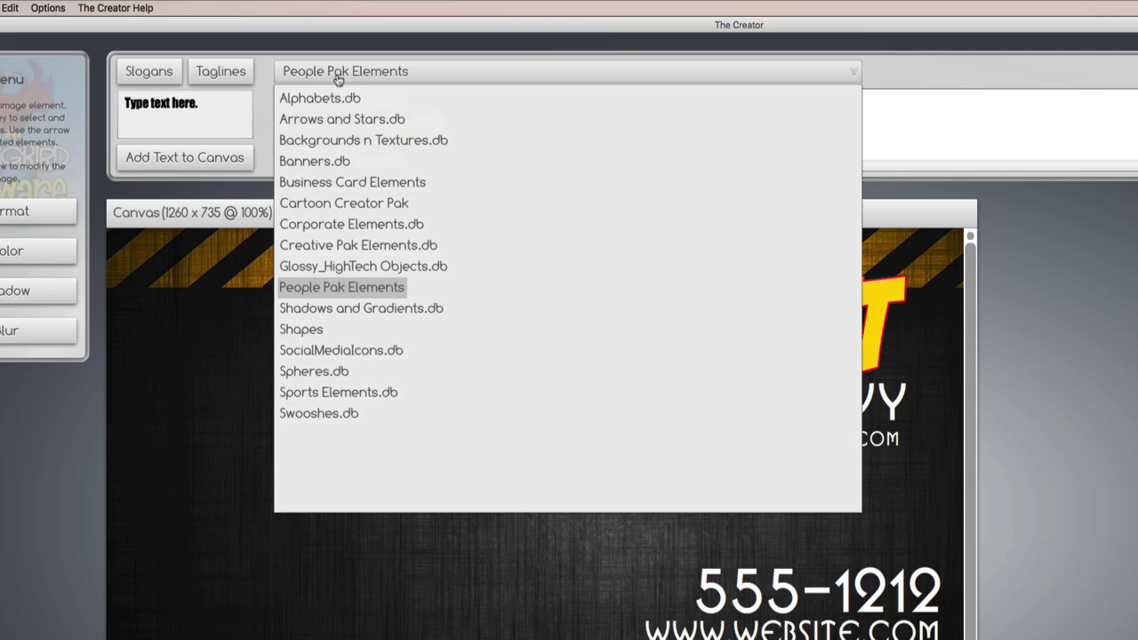
click(345, 203)
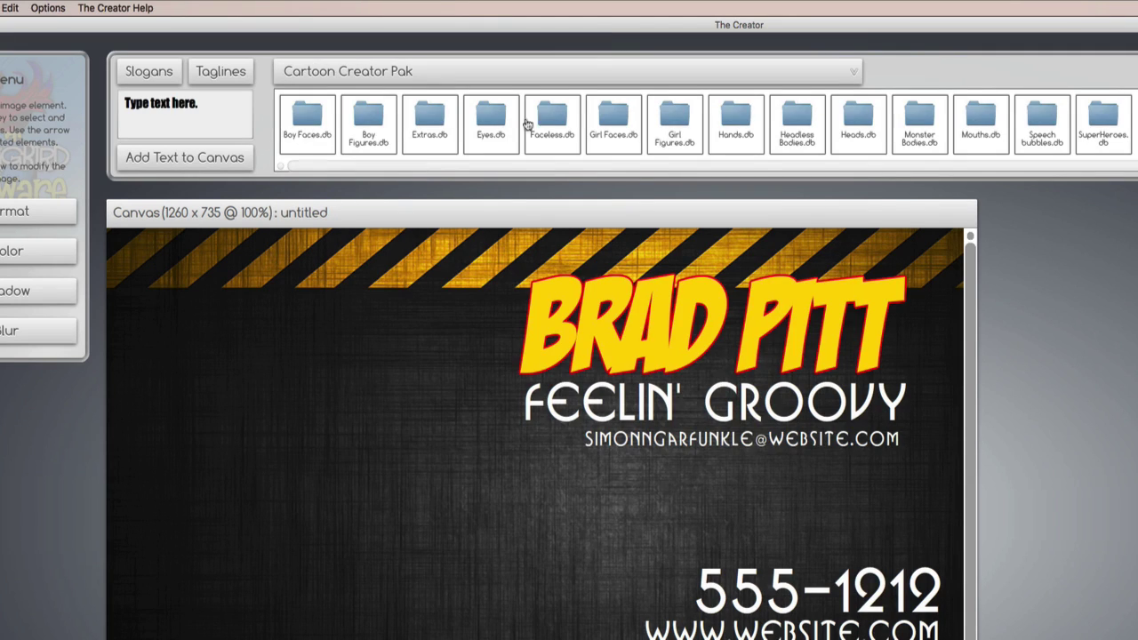
click(368, 115)
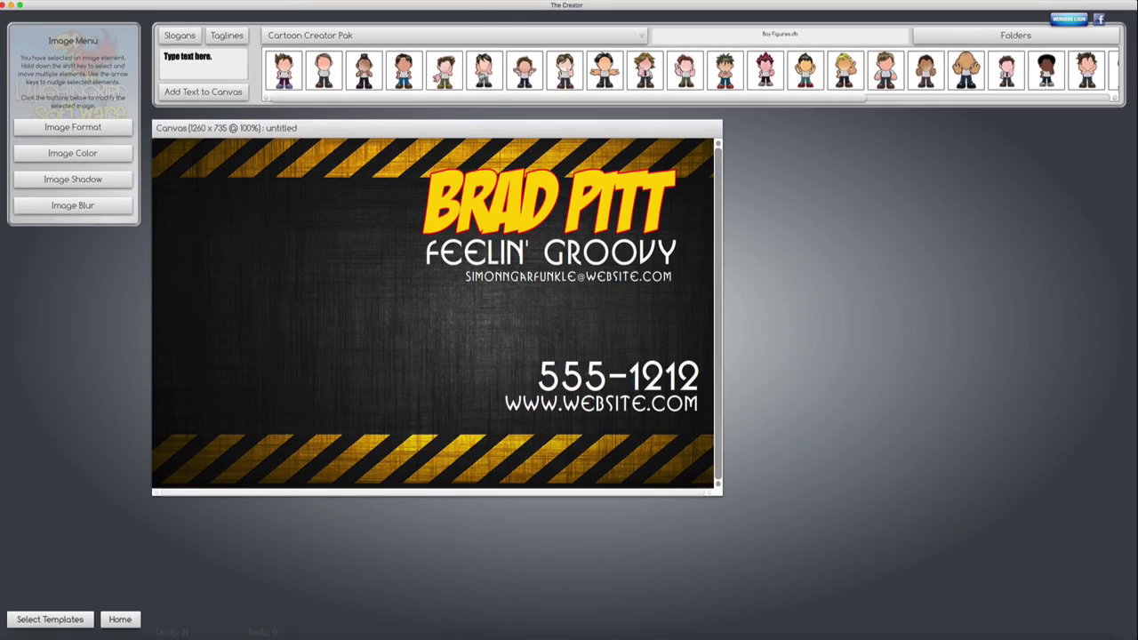
drag(618, 142, 346, 608)
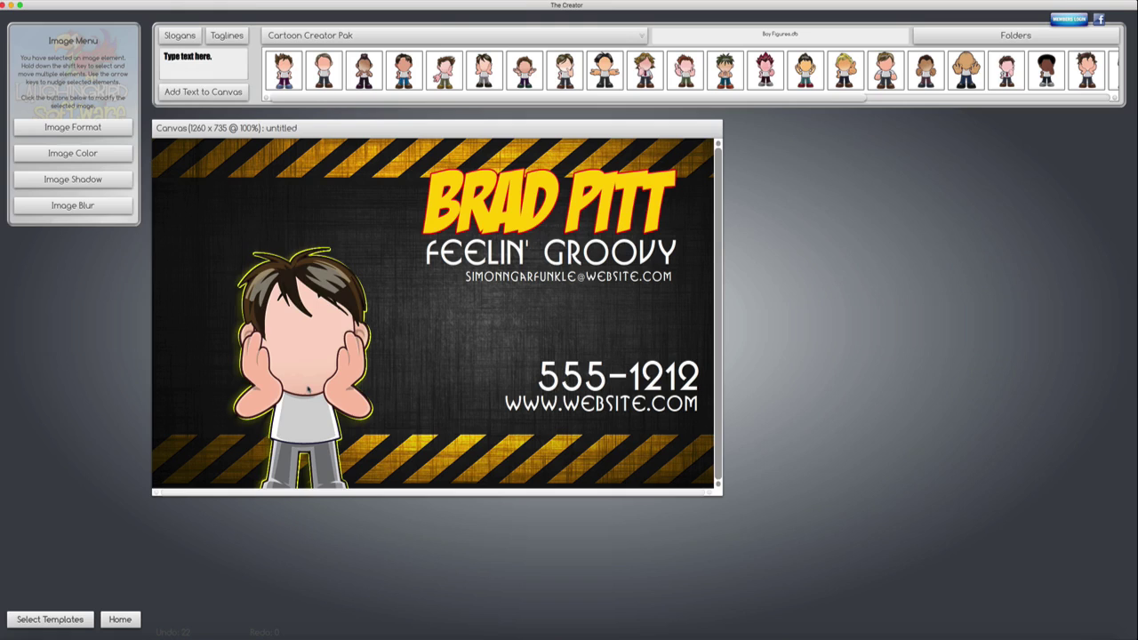
key(Delete)
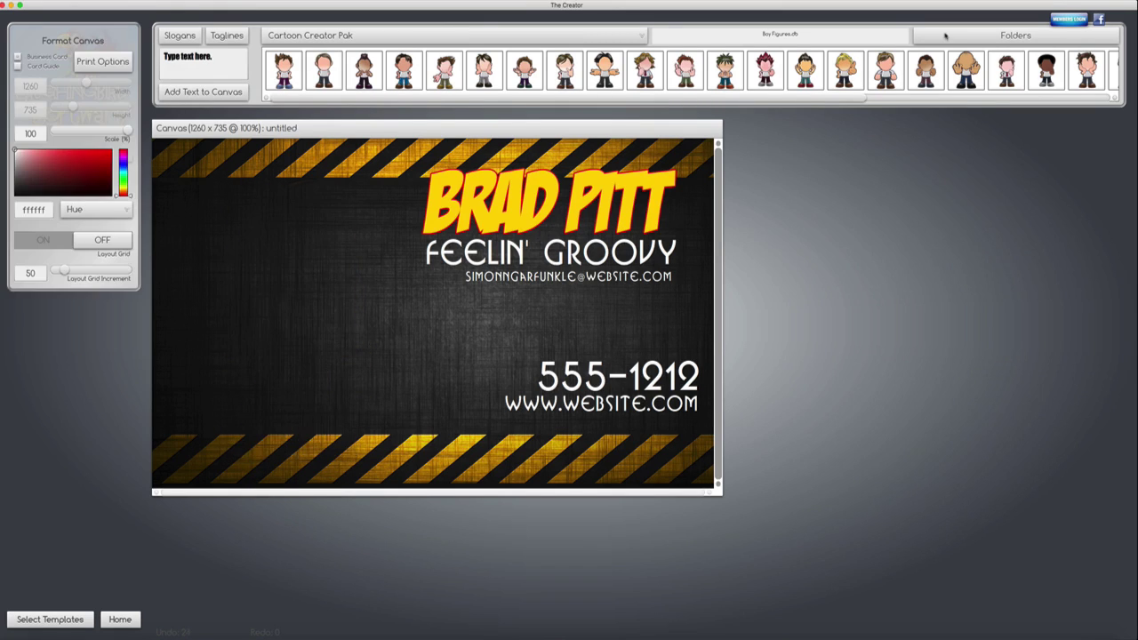
click(946, 36)
click(427, 66)
drag(404, 64, 291, 325)
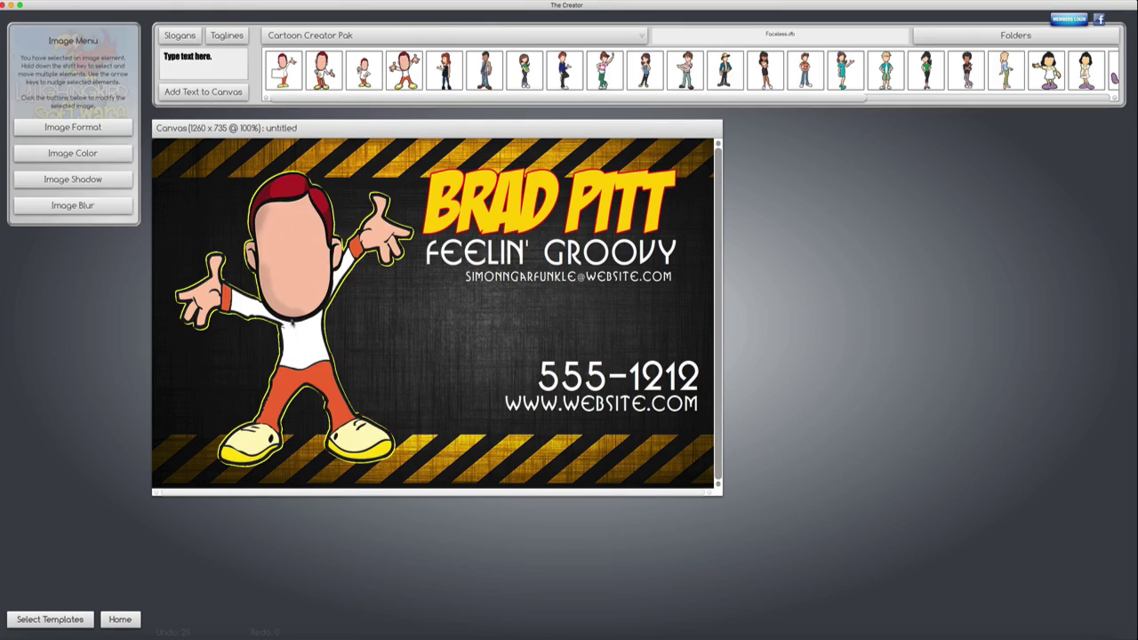
click(439, 371)
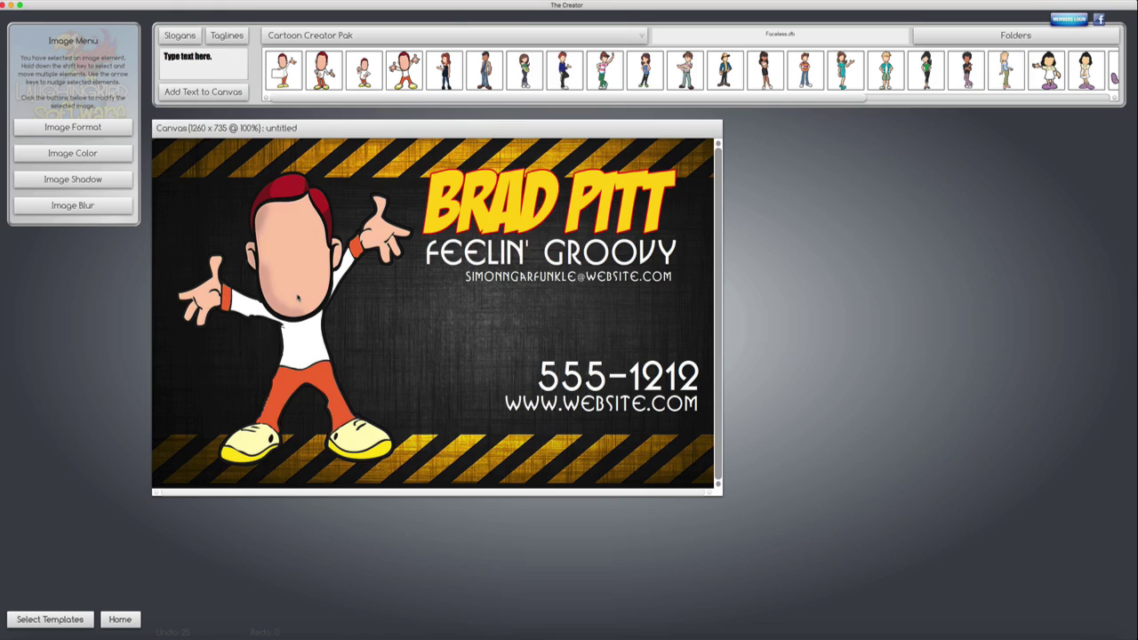
click(298, 297)
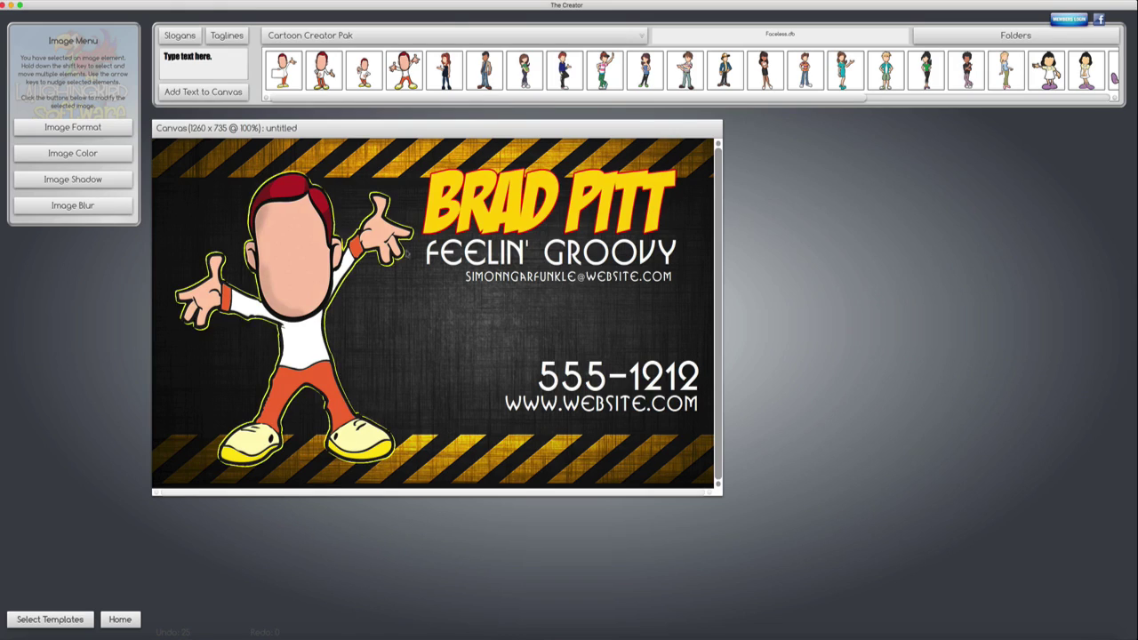
- Add a silver grin from Mouths.db to the boy's face, scaled down to fit
click(936, 37)
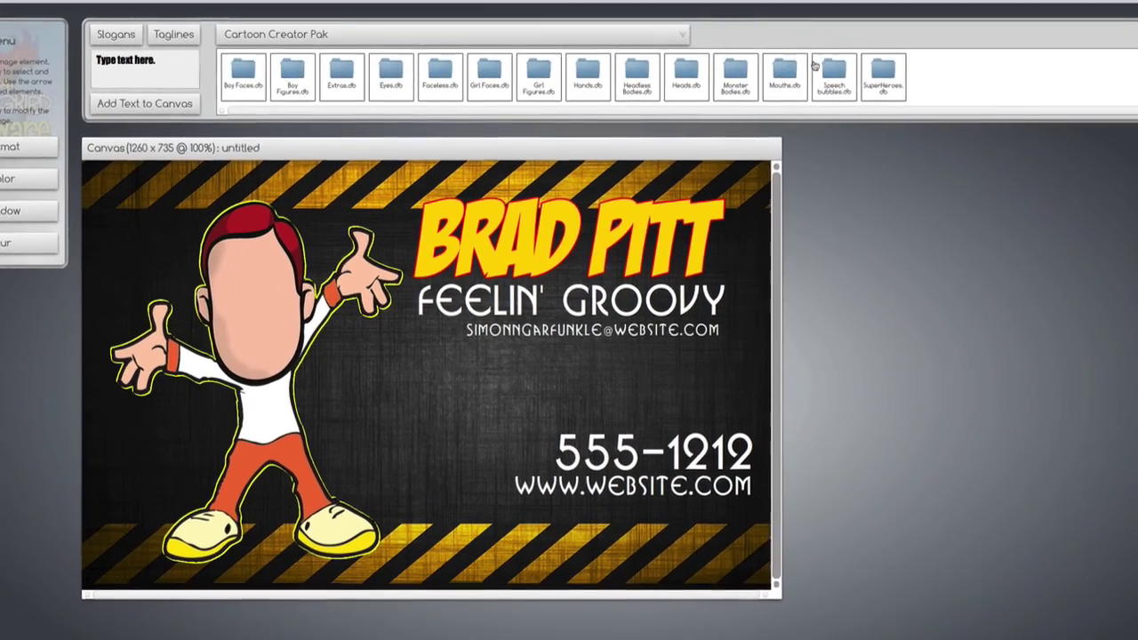
click(784, 71)
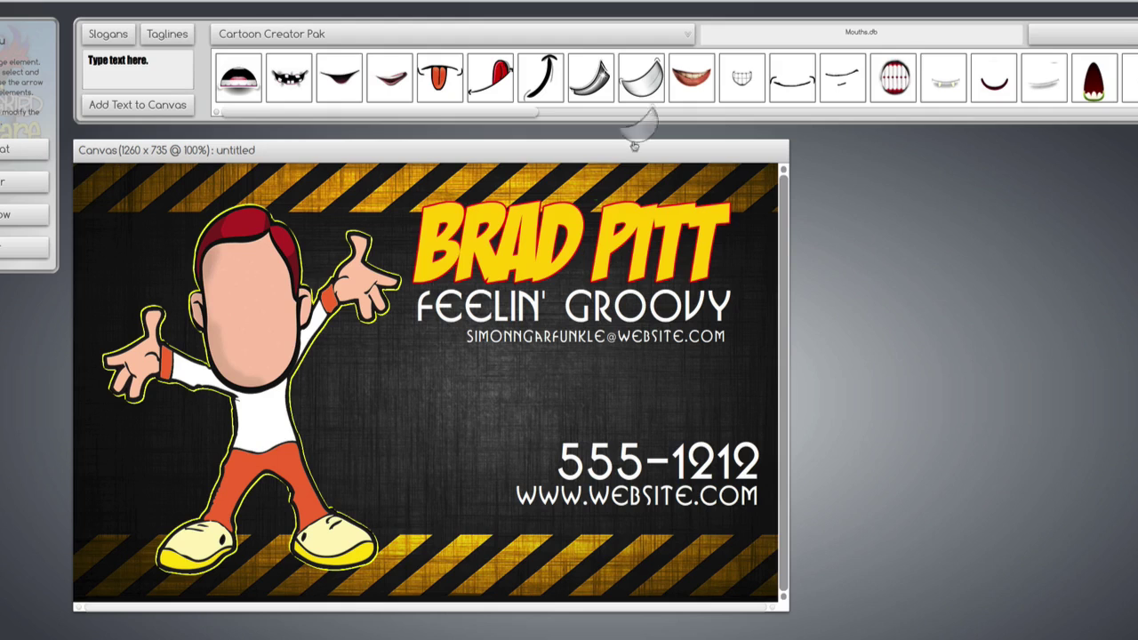
drag(634, 145, 256, 329)
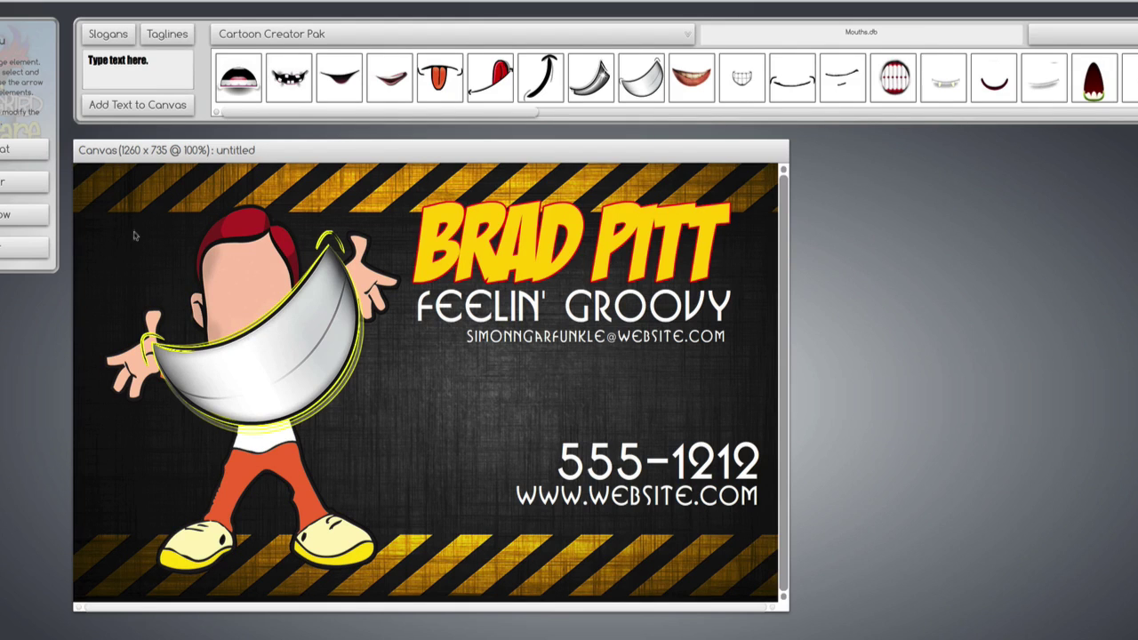
click(7, 149)
drag(121, 96, 87, 85)
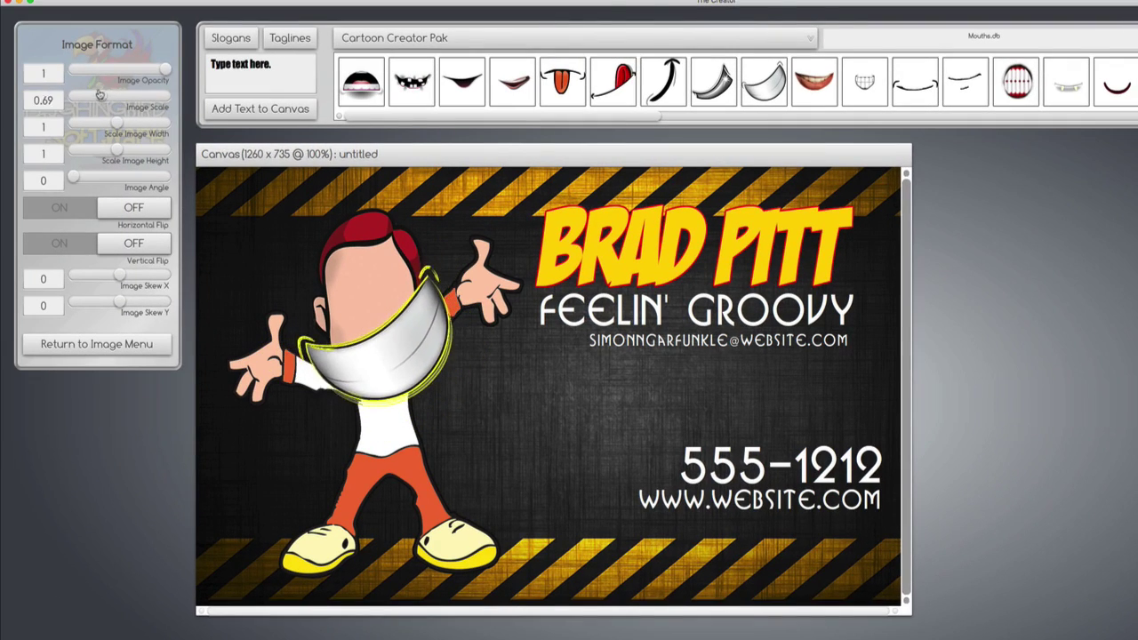
- Replace the boy's eyes with smaller googly eyes and swap in an open laughing mouth
click(984, 35)
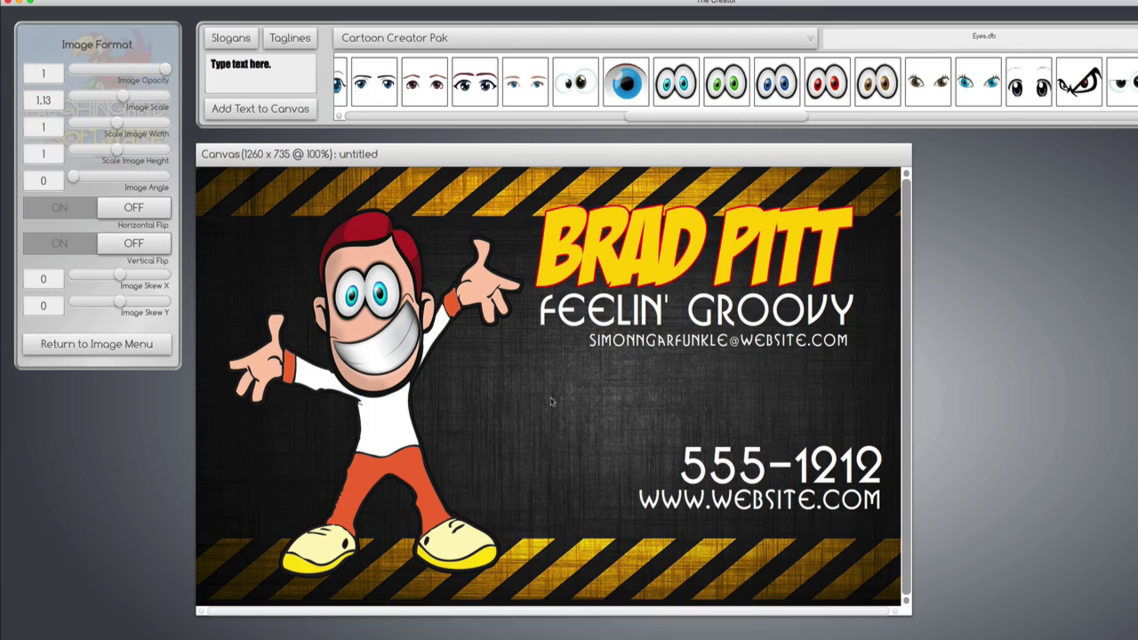
key(Delete)
drag(366, 205, 381, 327)
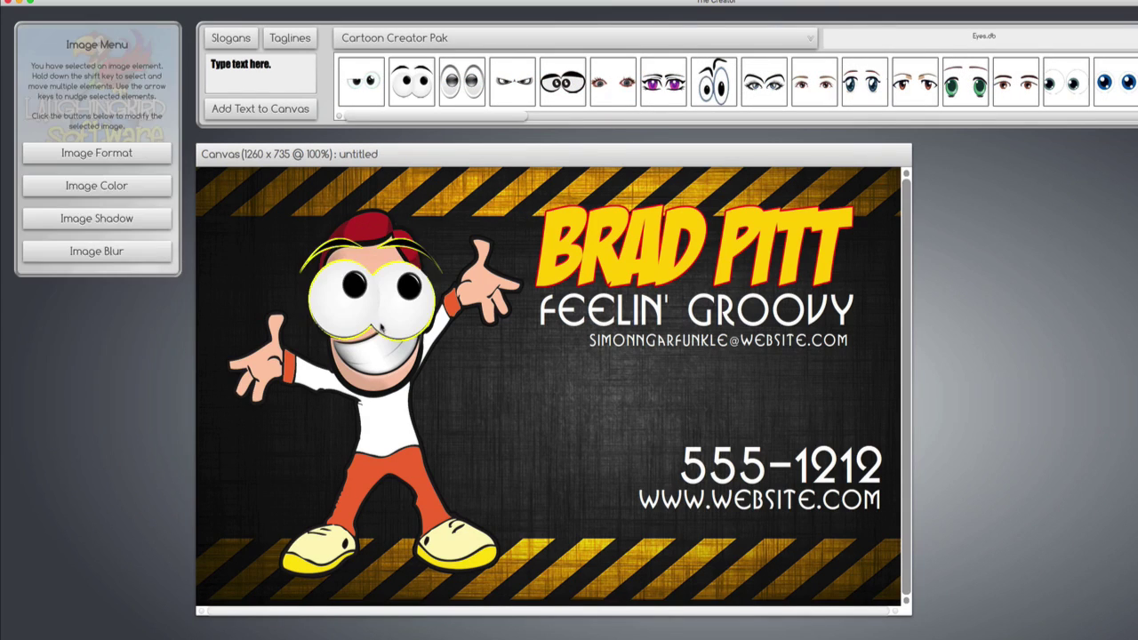
click(120, 153)
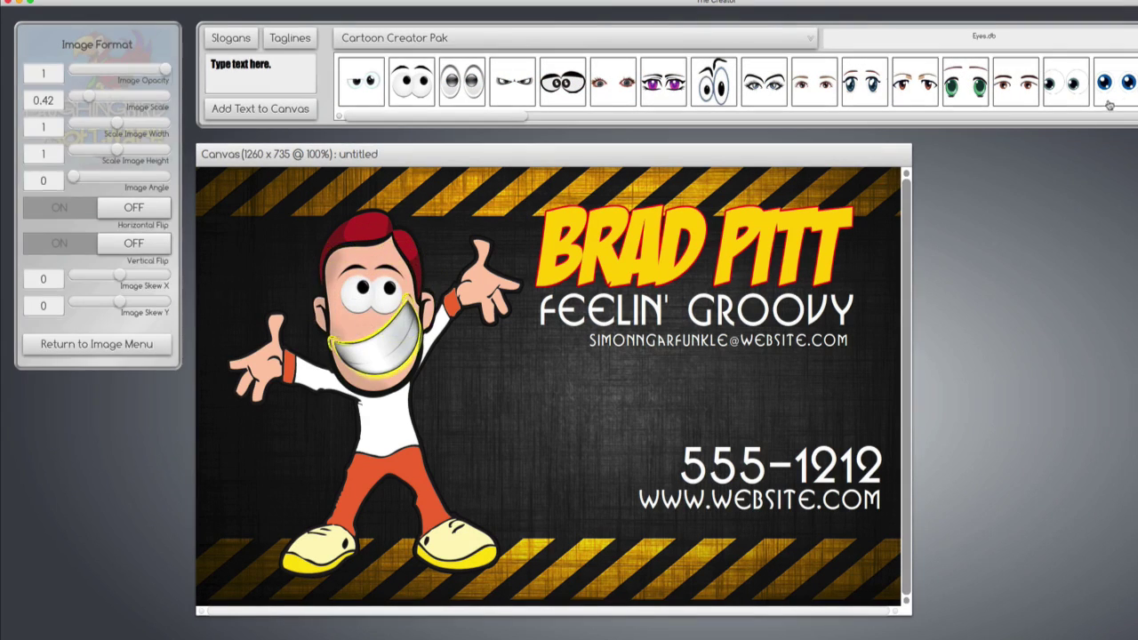
click(983, 35)
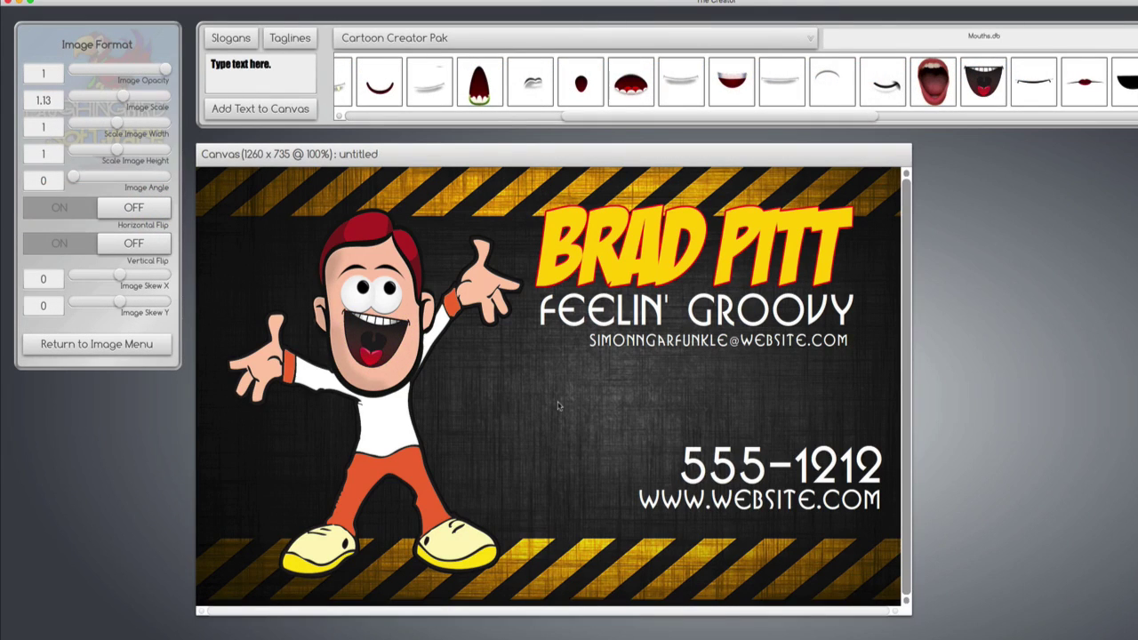
click(410, 418)
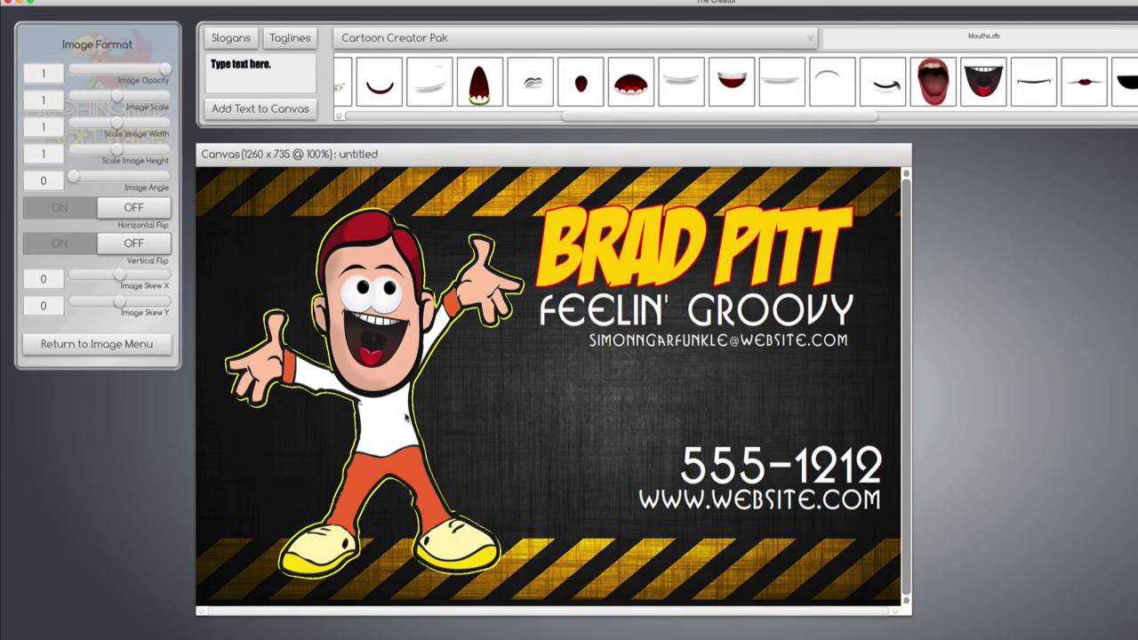
- Delete the boy's cartoon body and try a caped SuperHeroes body under the face
key(Delete)
click(984, 36)
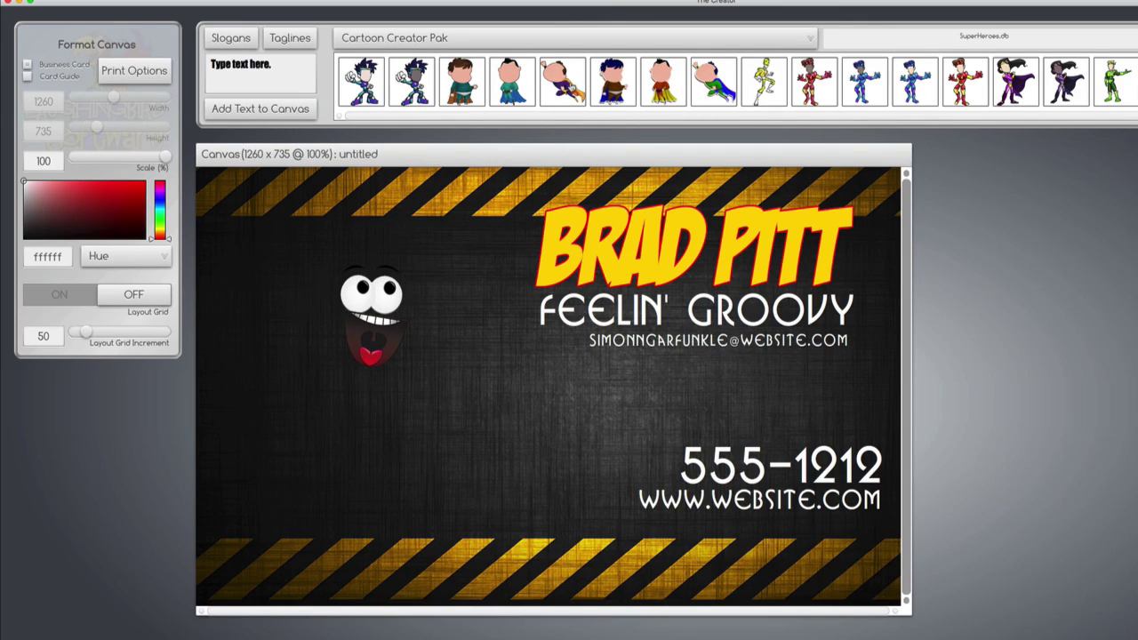
drag(662, 82, 396, 360)
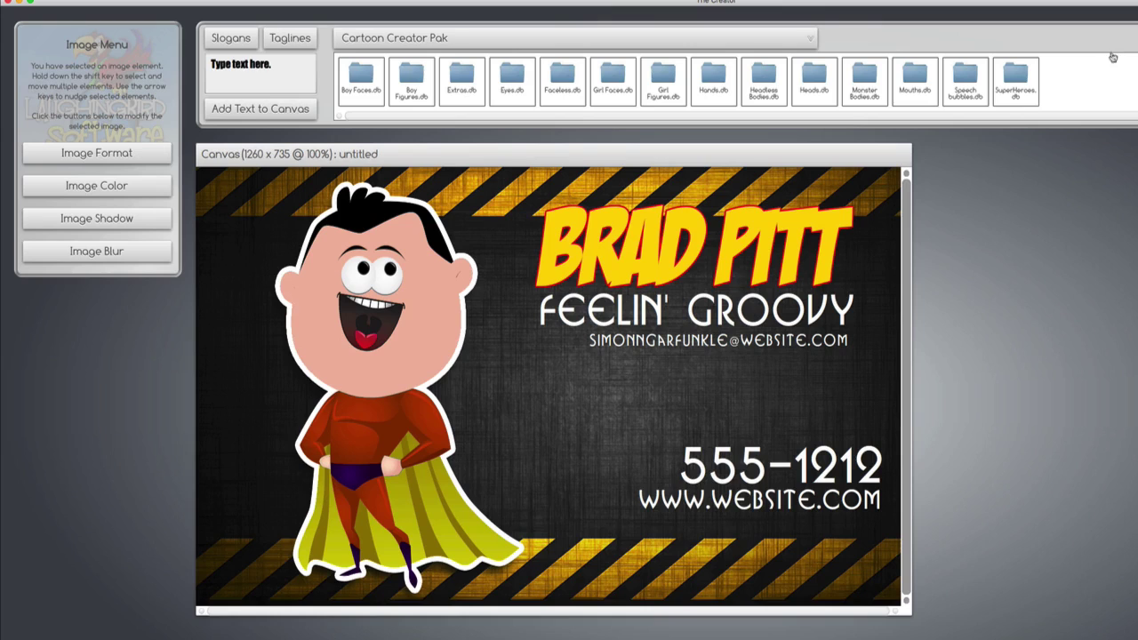
click(972, 75)
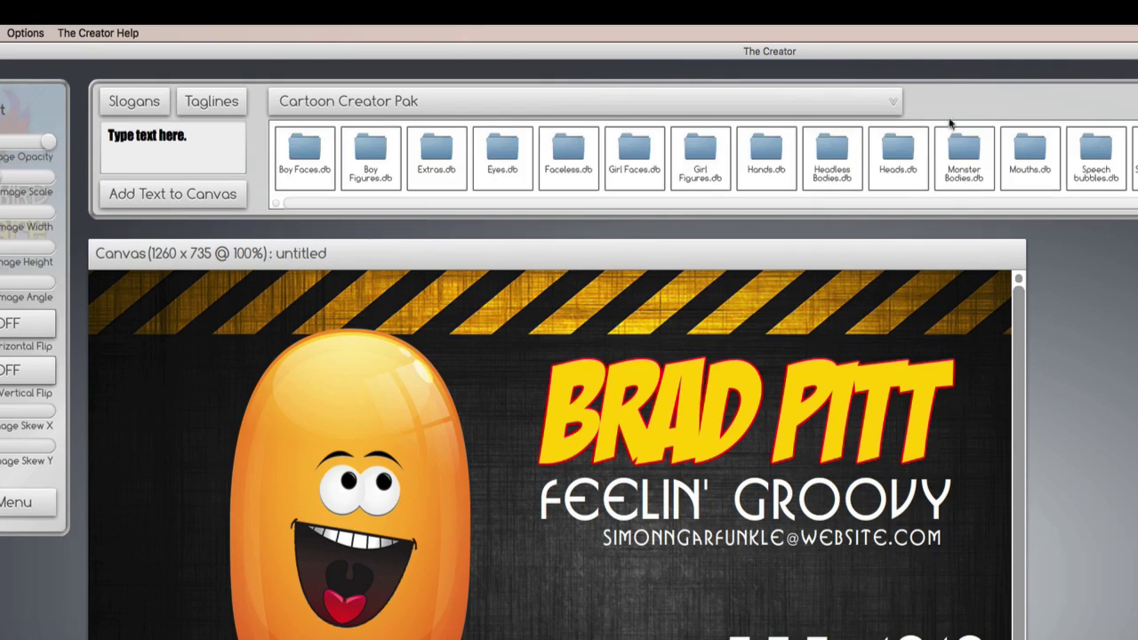
- Delete the orange bean body and the googly eyes from the card, then select the mouth
click(900, 148)
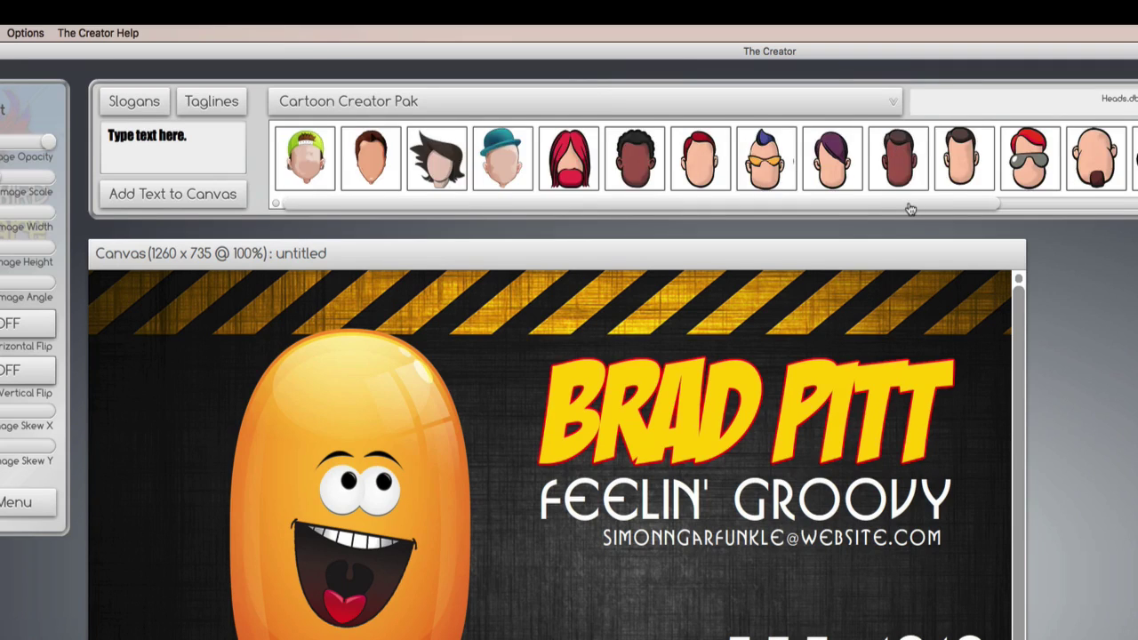
drag(910, 208, 878, 203)
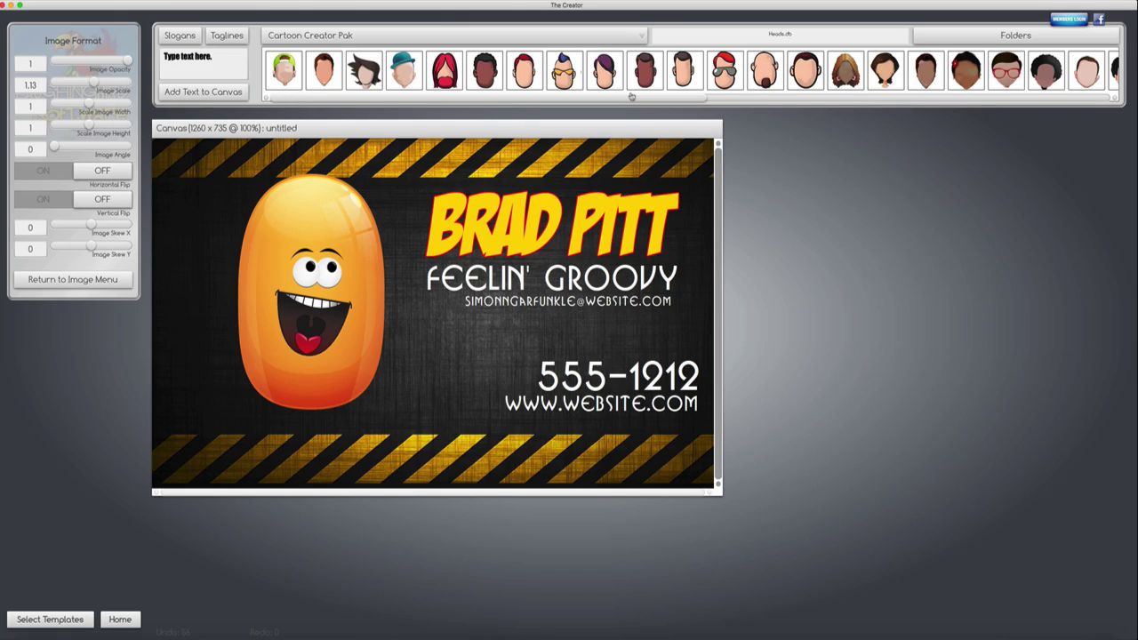
click(291, 203)
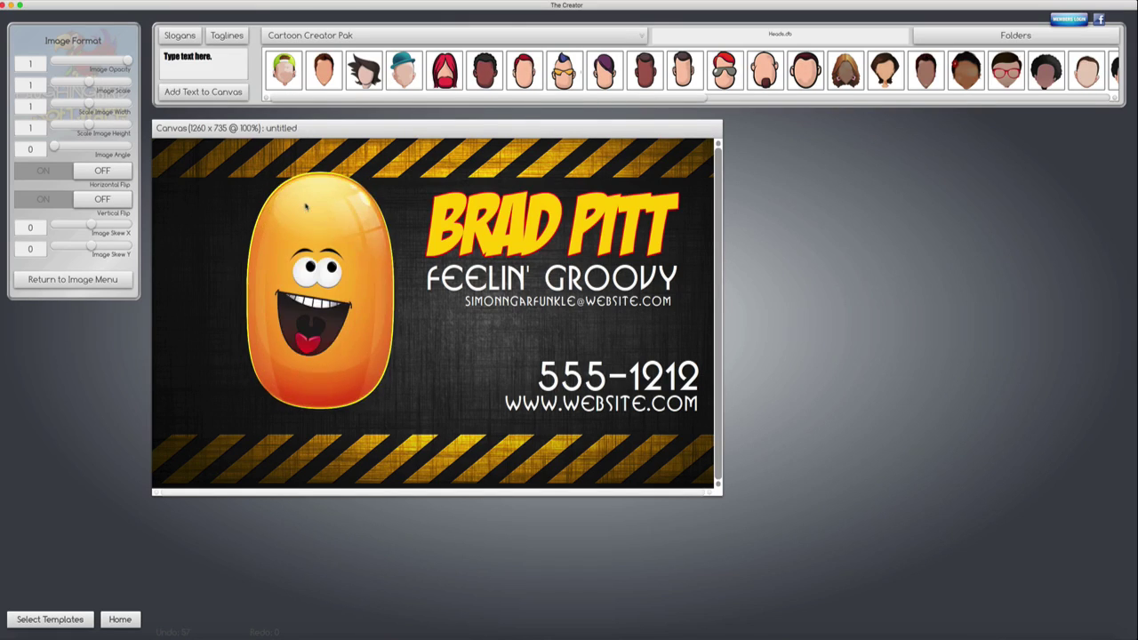
key(Delete)
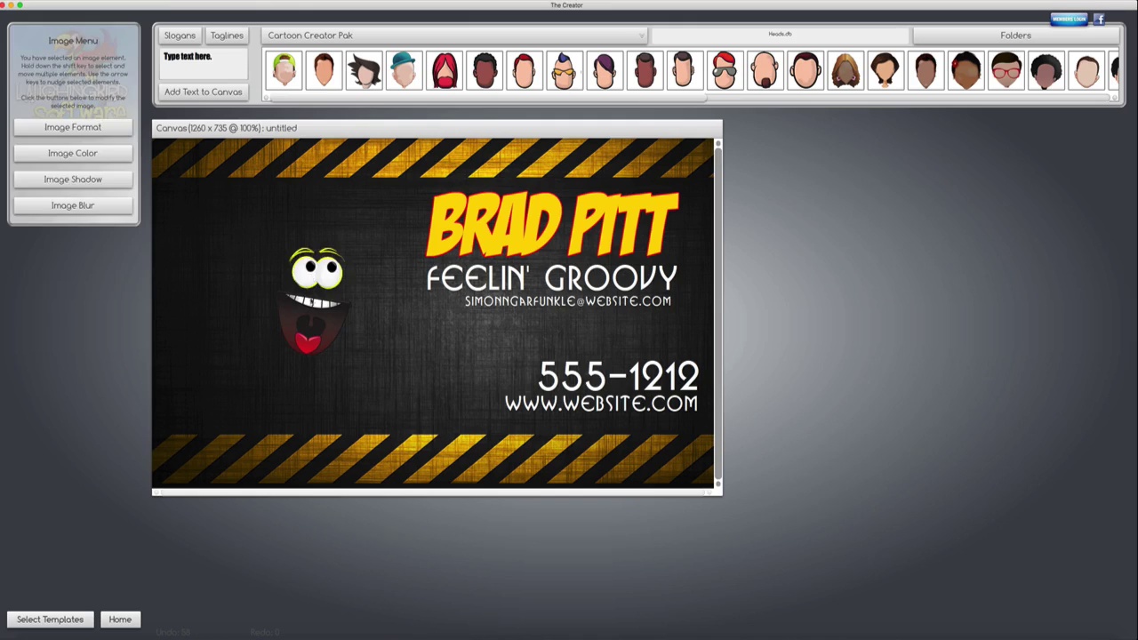
key(Delete)
click(313, 324)
- Delete the mouth and import a circular portrait photo onto the card's left side
key(Delete)
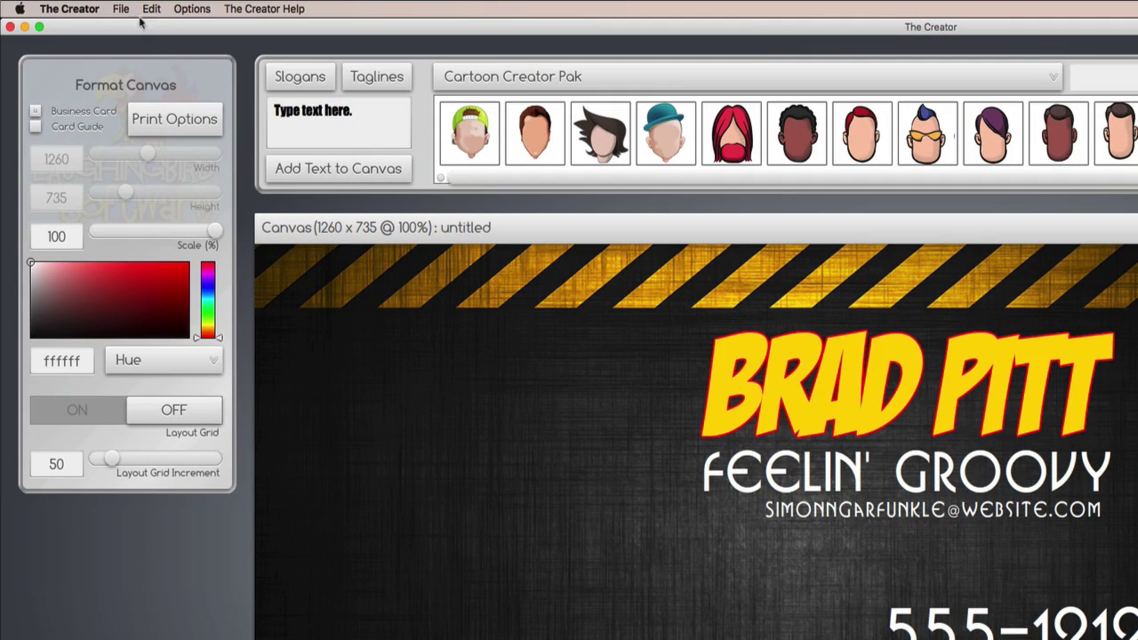
click(121, 9)
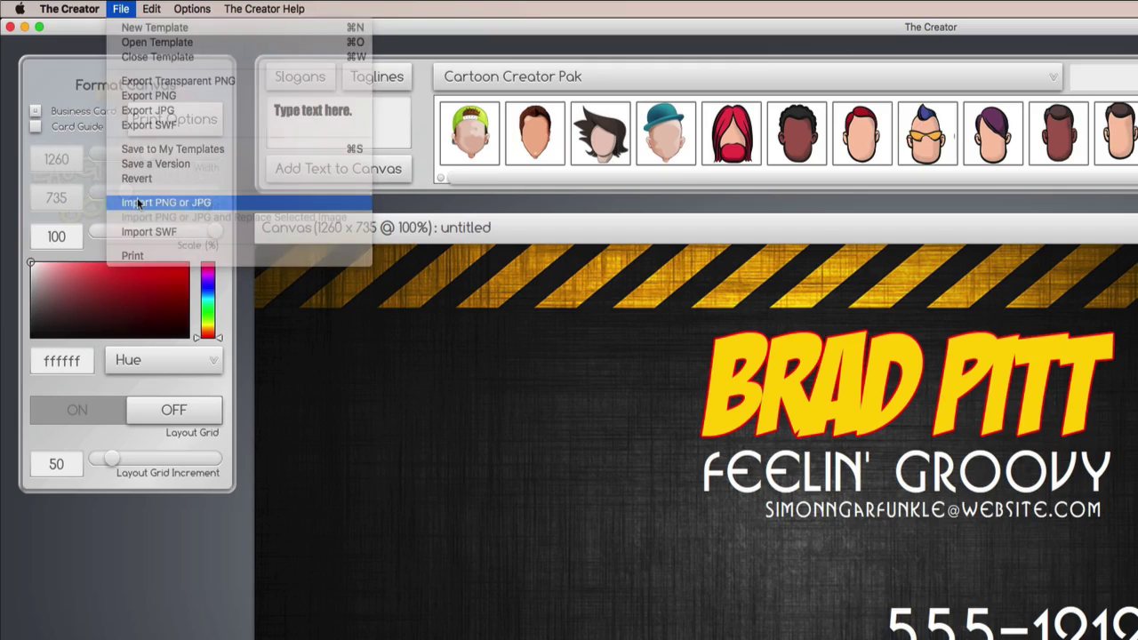
click(165, 202)
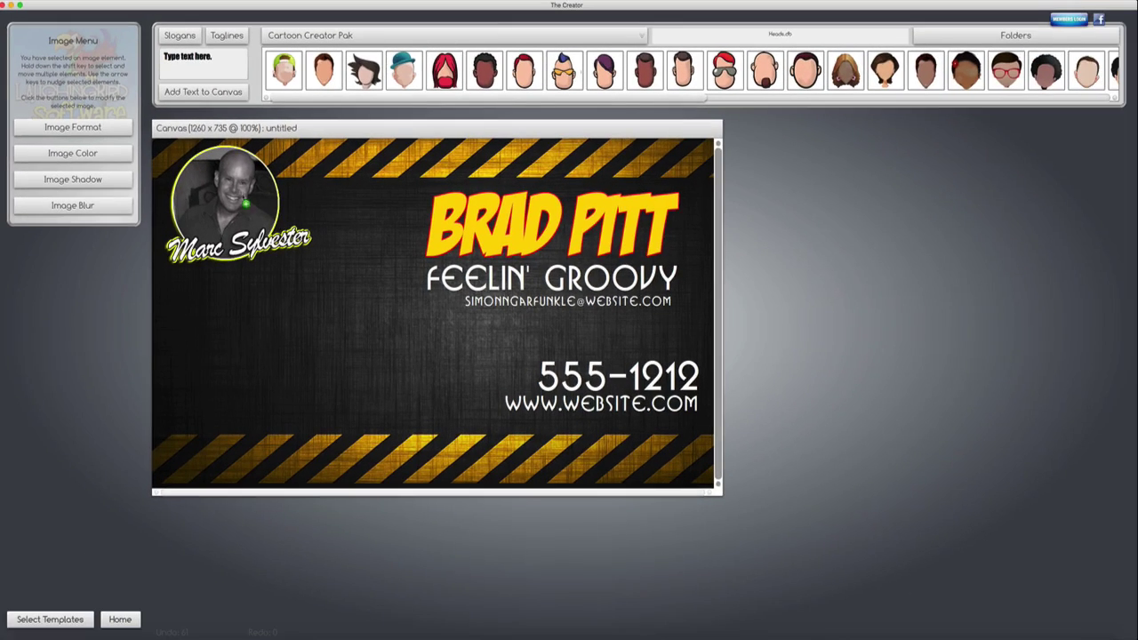
drag(247, 201, 332, 322)
- Enlarge the portrait photo to a 1.13 image scale
click(98, 126)
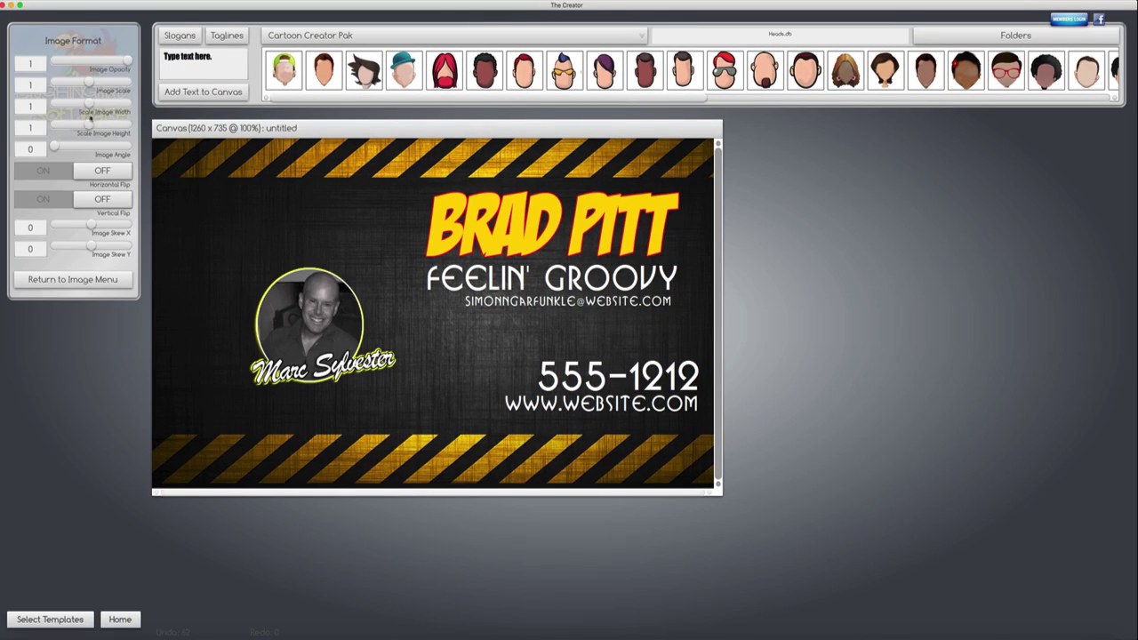
mouse_move(88, 81)
mouse_down()
mouse_move(111, 82)
mouse_move(93, 82)
mouse_up()
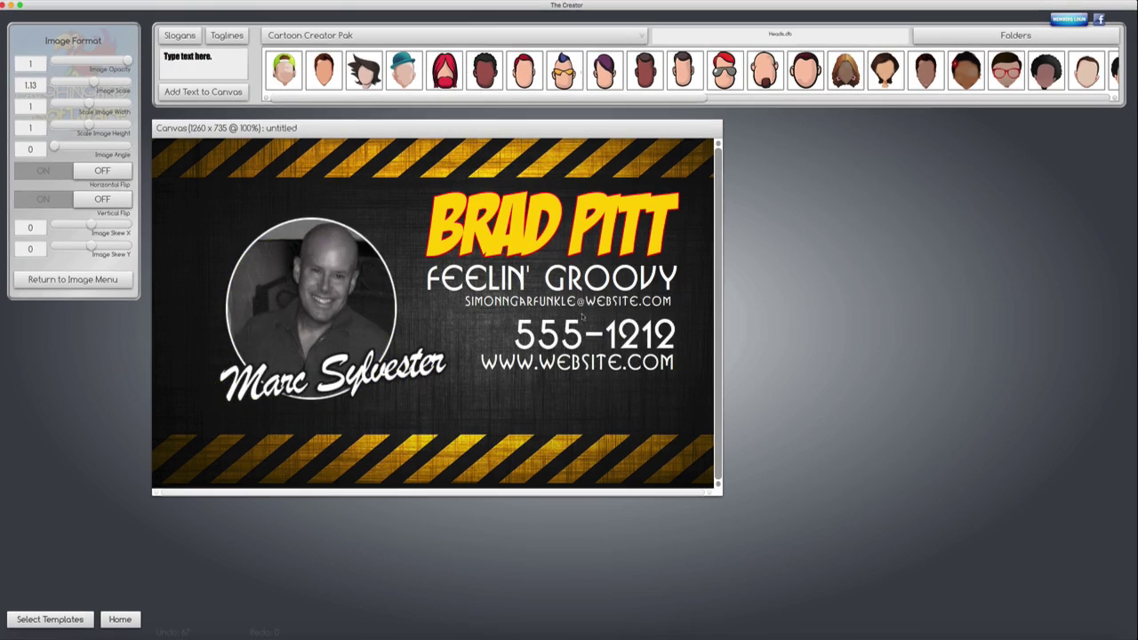
click(114, 1)
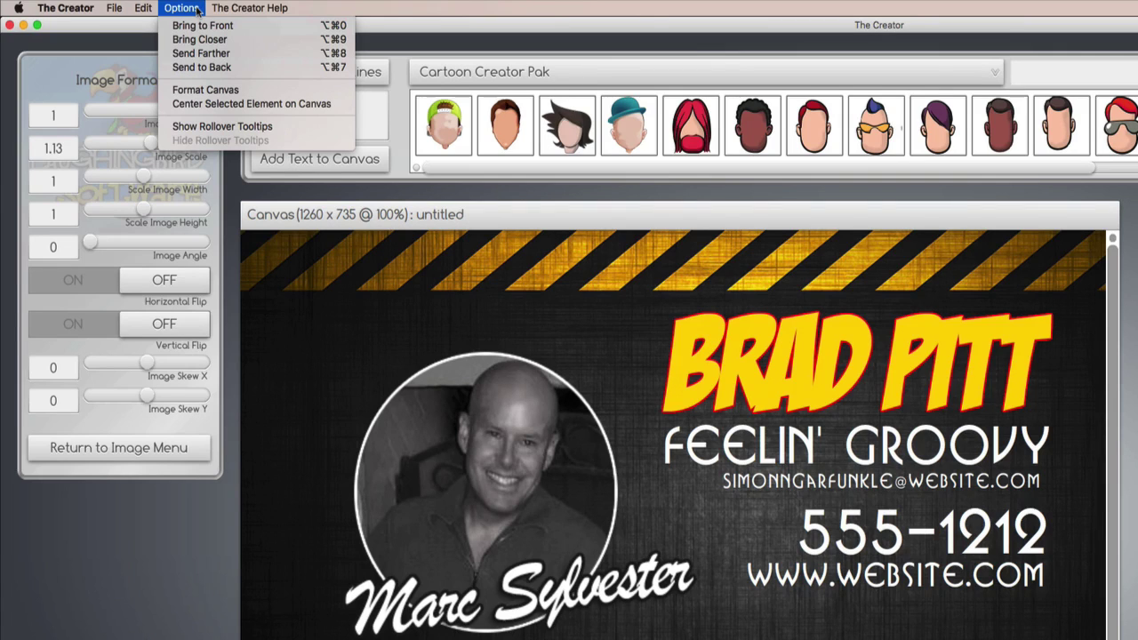
- Check the layout with the Card Guide in Format Canvas, then start the JPEG print export
click(203, 89)
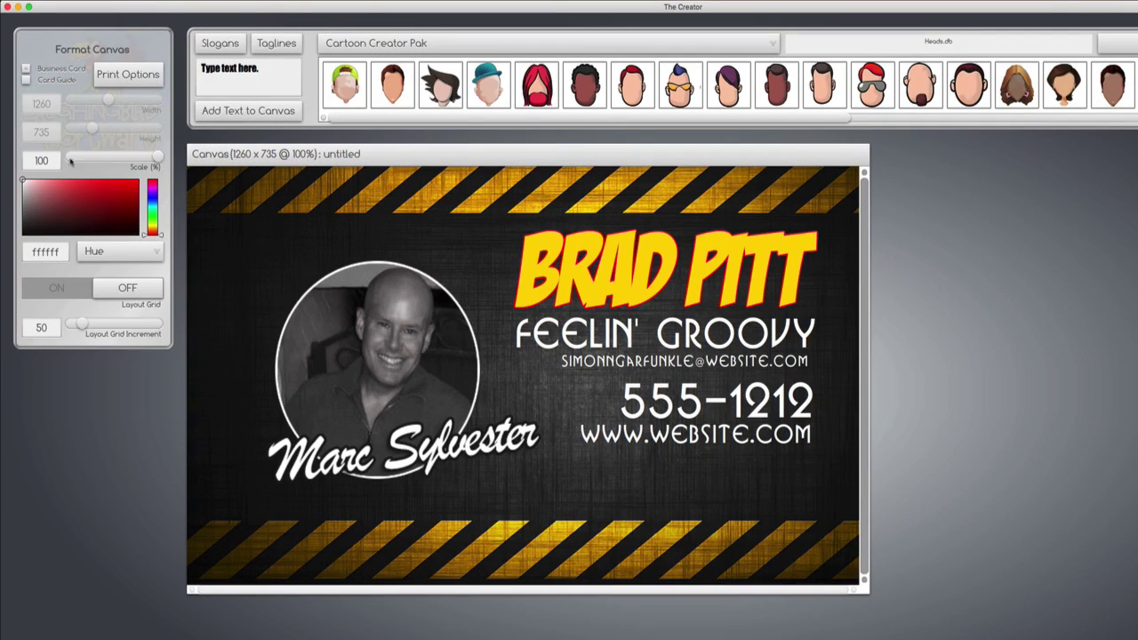
click(25, 80)
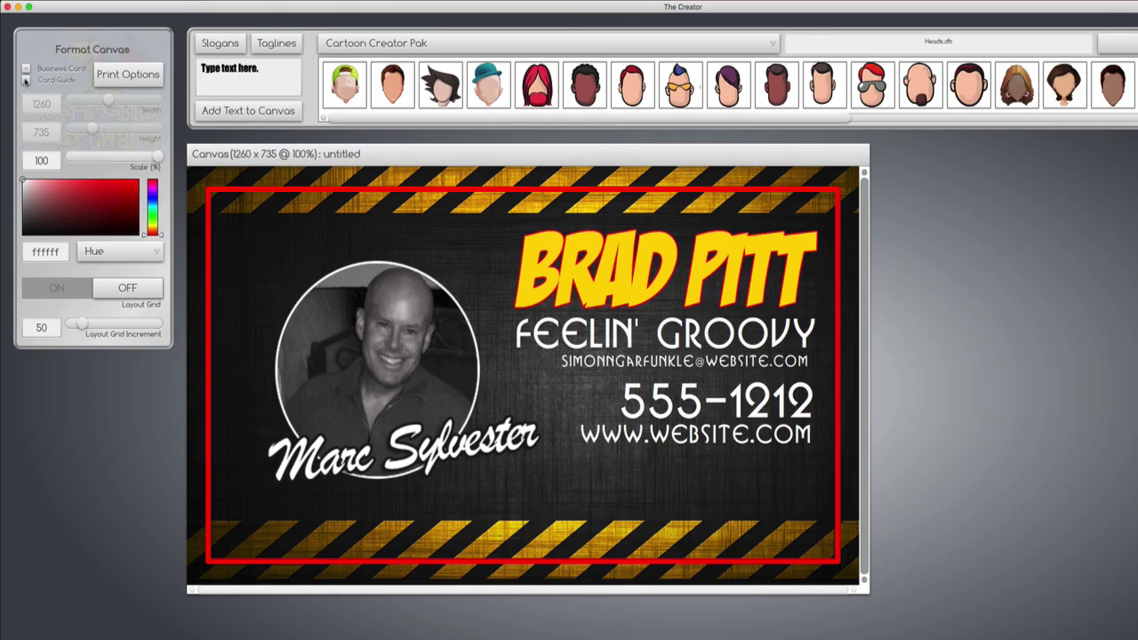
click(25, 80)
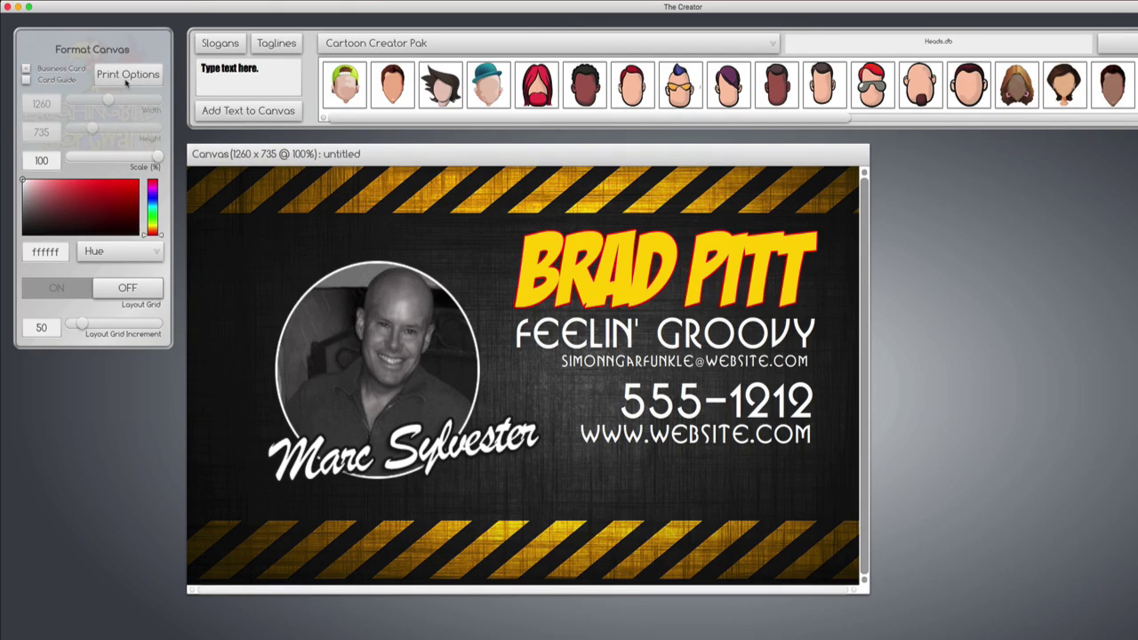
click(127, 75)
click(130, 223)
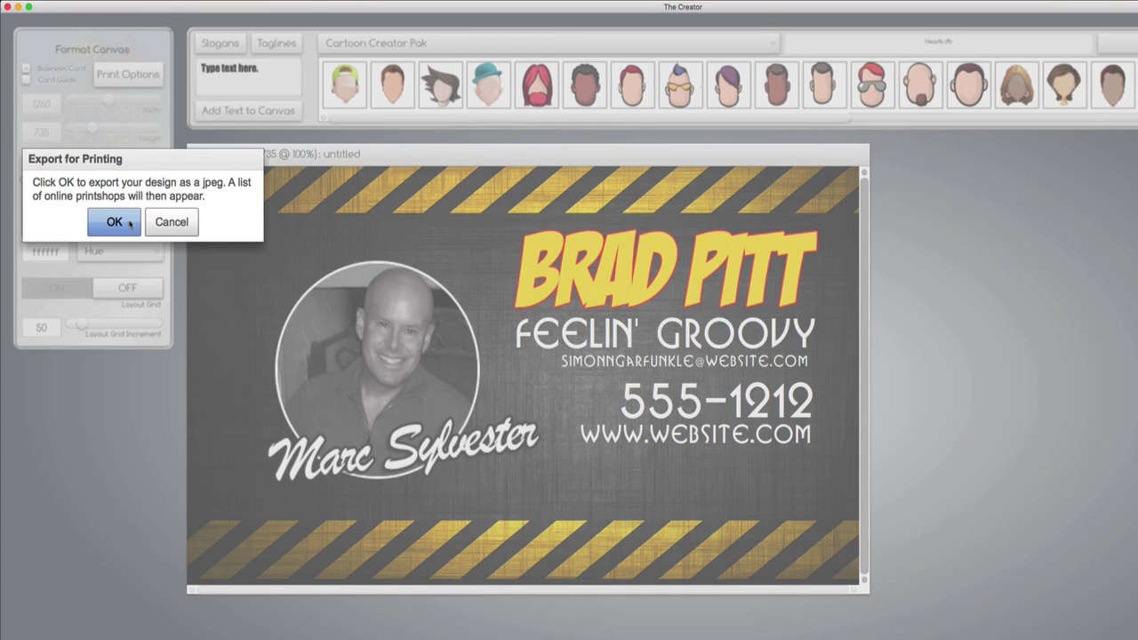
- Save the JPEG and upload it from the computer as the Vistaprint card's front image
click(130, 224)
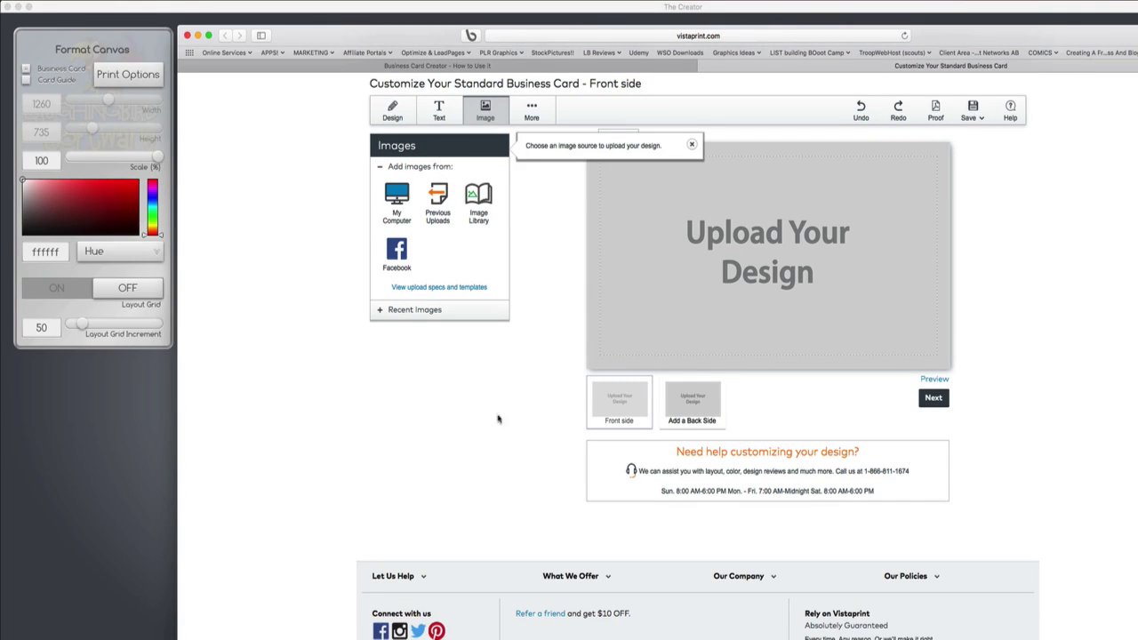
click(388, 204)
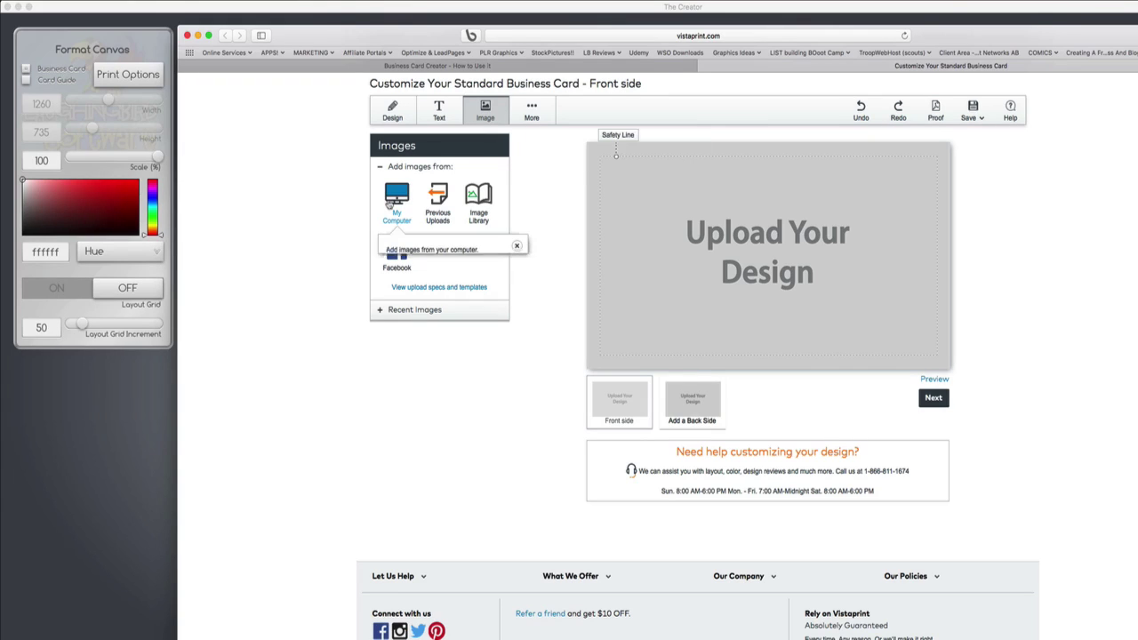
click(415, 272)
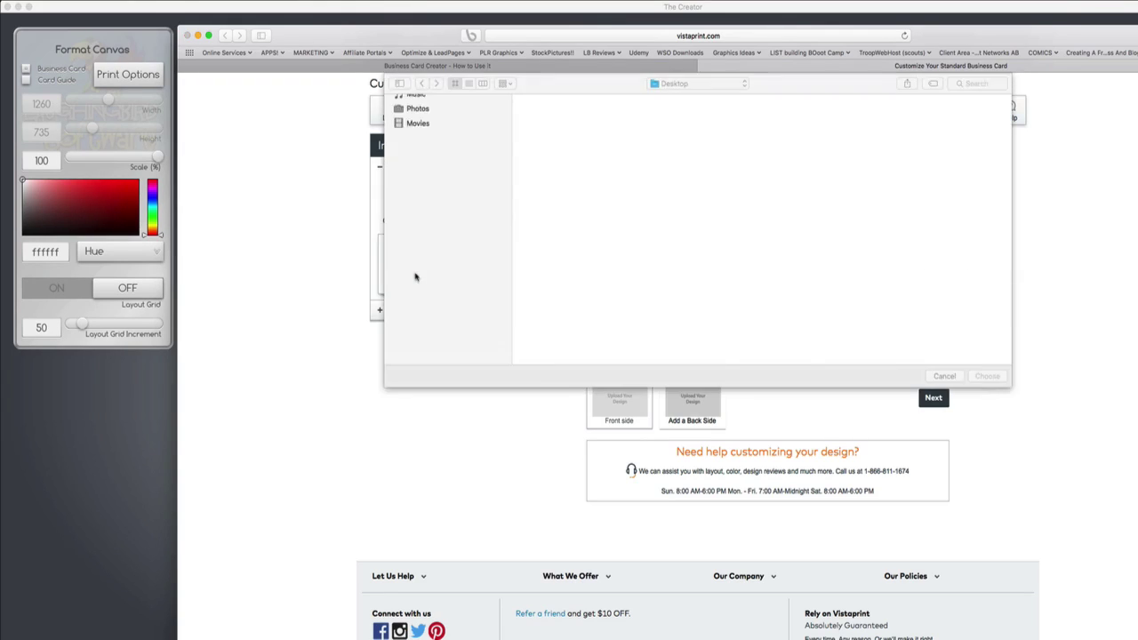
double_click(533, 153)
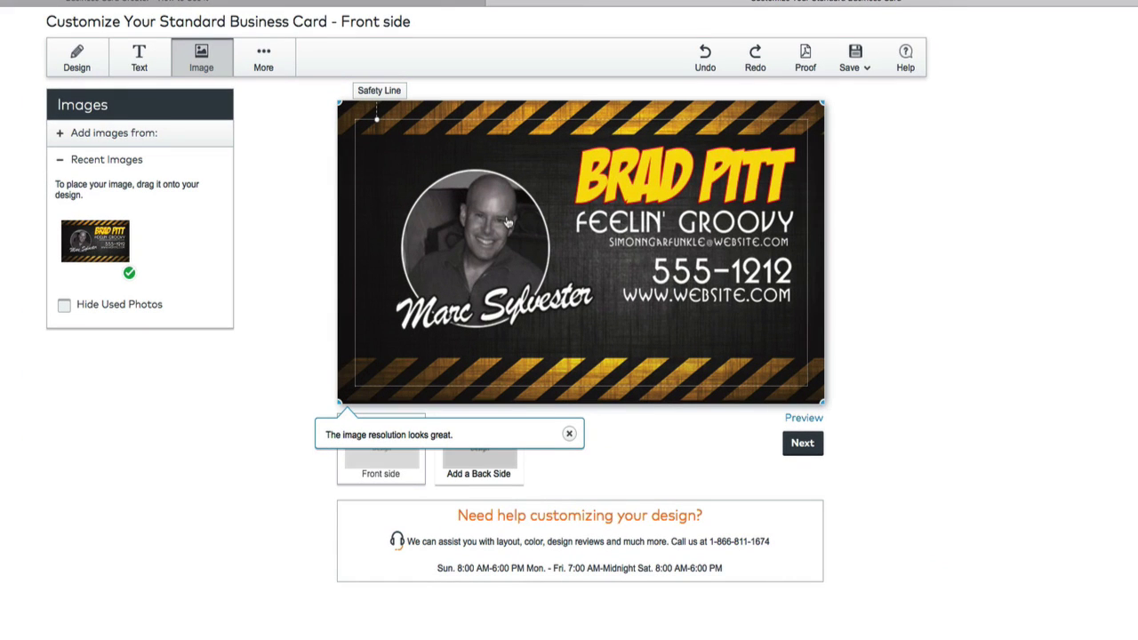
click(800, 444)
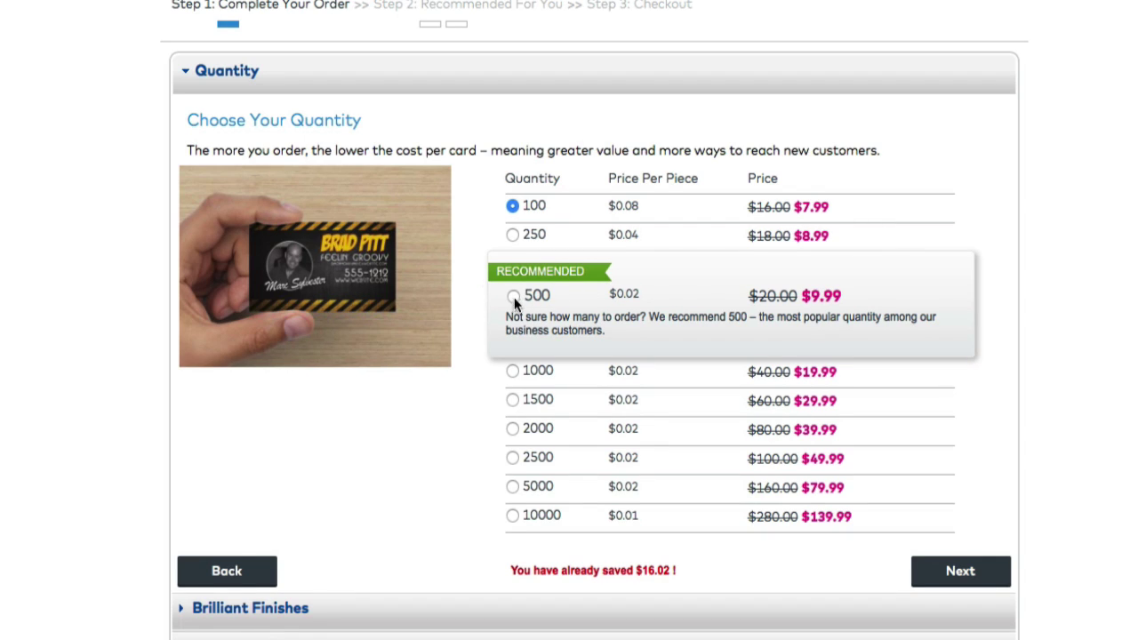
- Go to Step 2 Matching and browse the pens, sticky notes, magnets, mouse pads and mugs
click(959, 571)
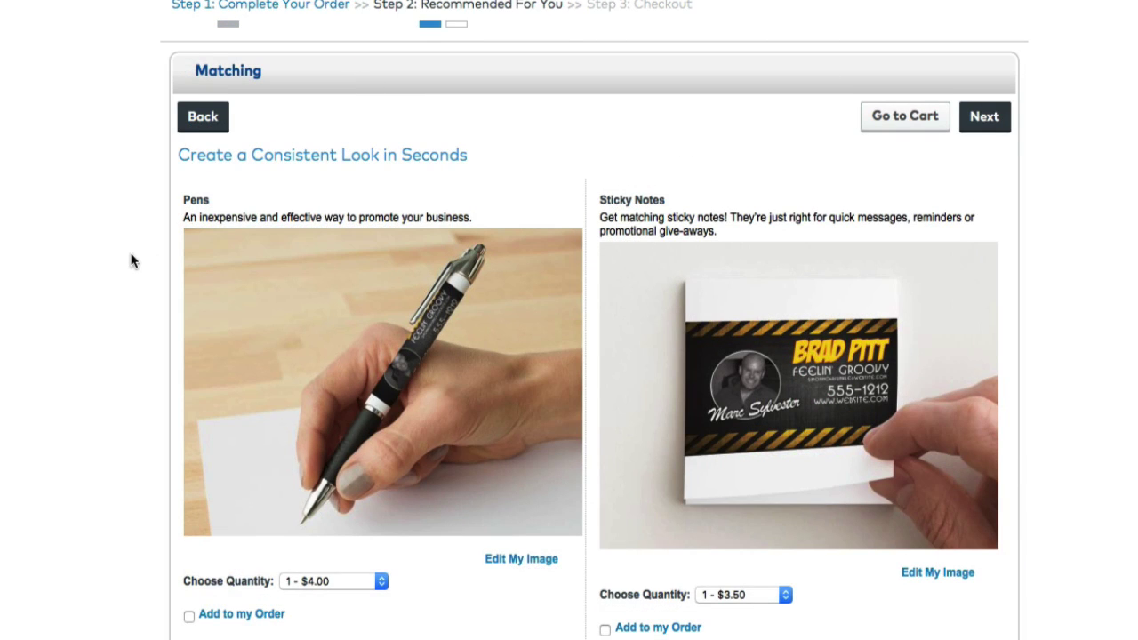
scroll(129, 254, down, 3)
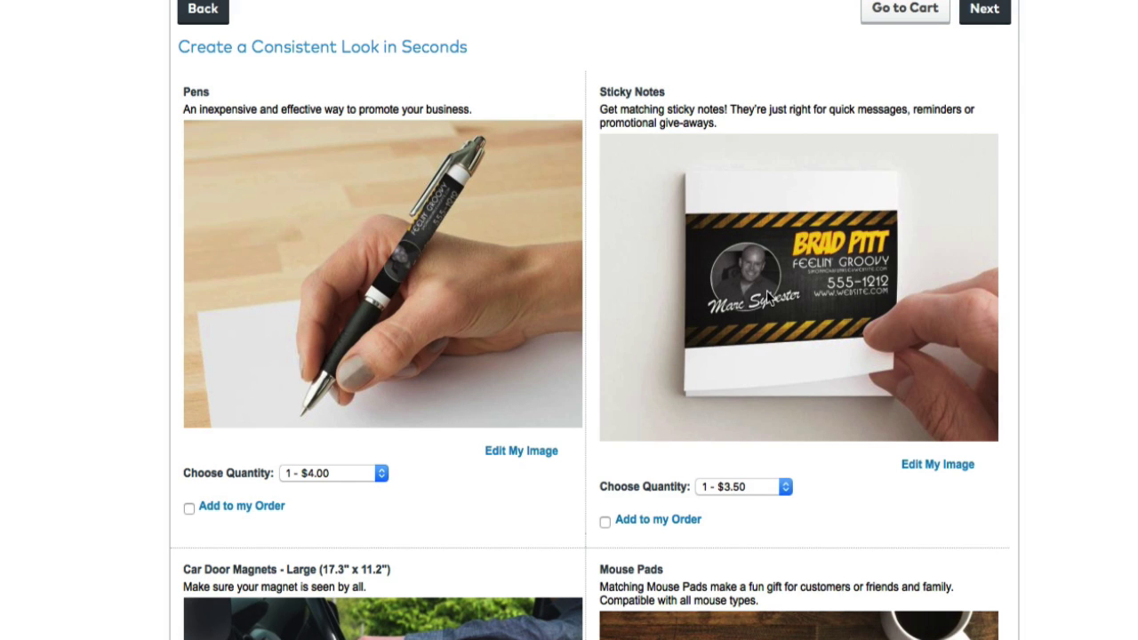
scroll(766, 295, down, 5)
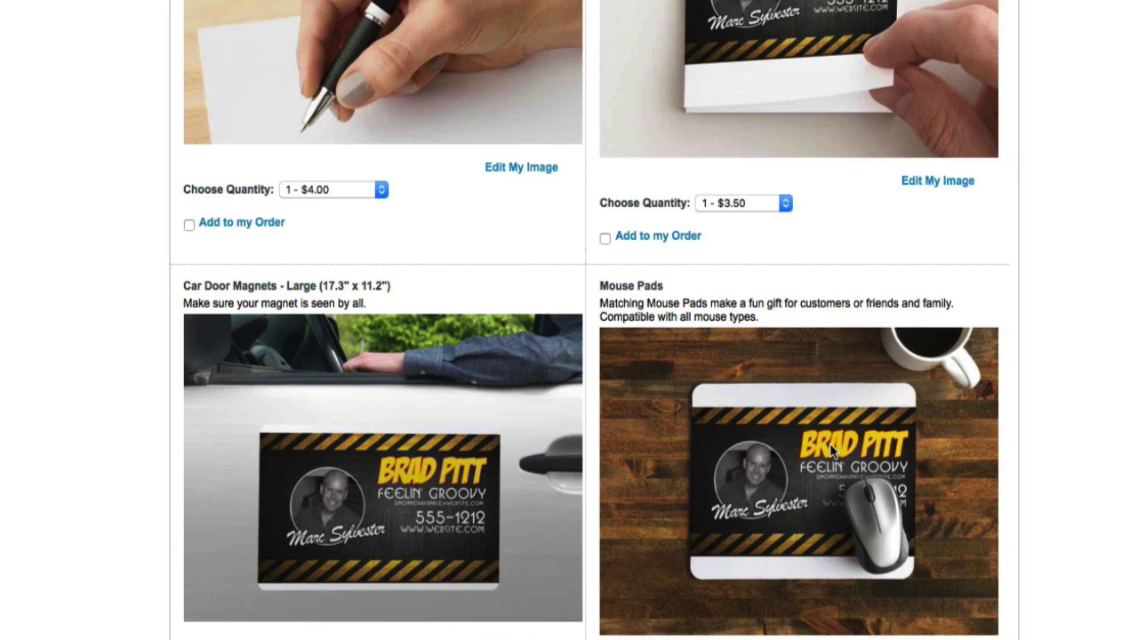
scroll(818, 471, down, 2)
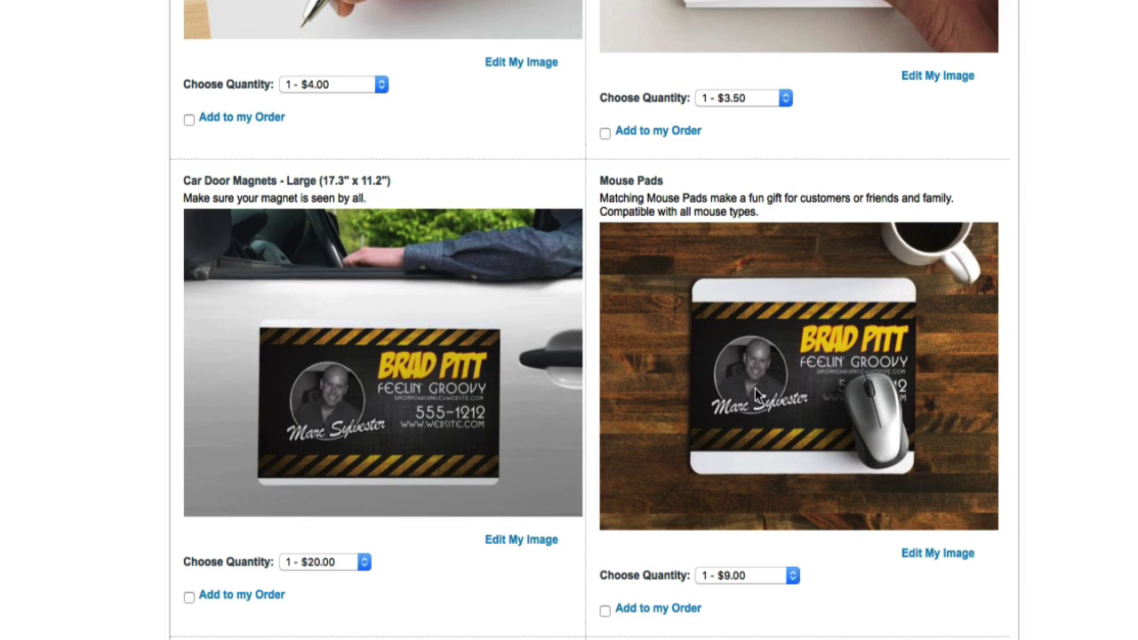
scroll(840, 362, down, 5)
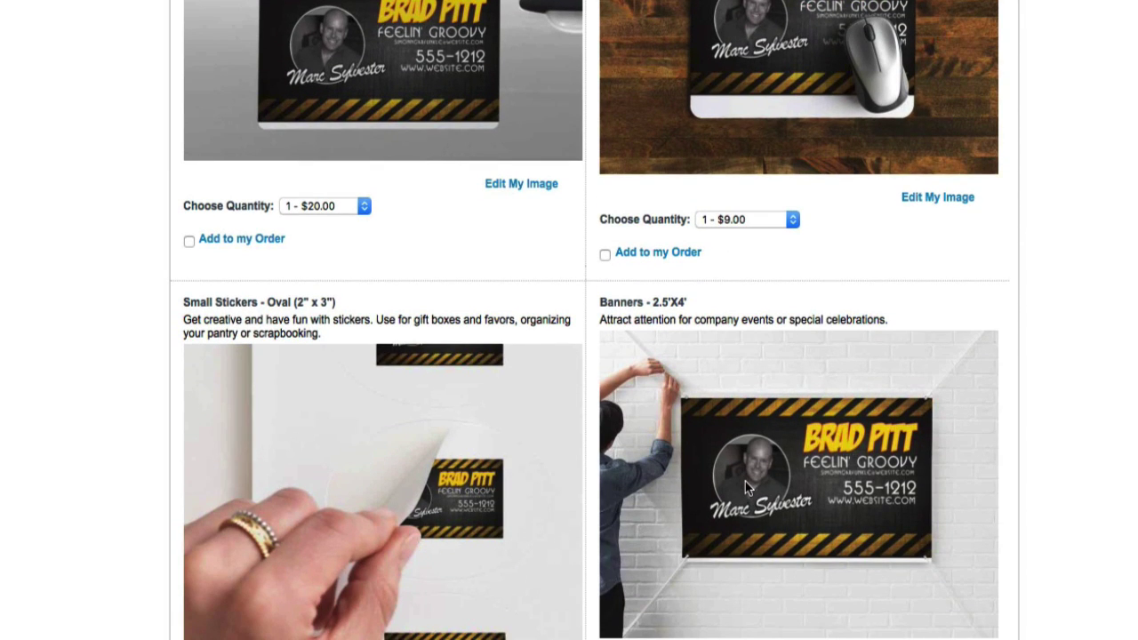
scroll(745, 481, down, 10)
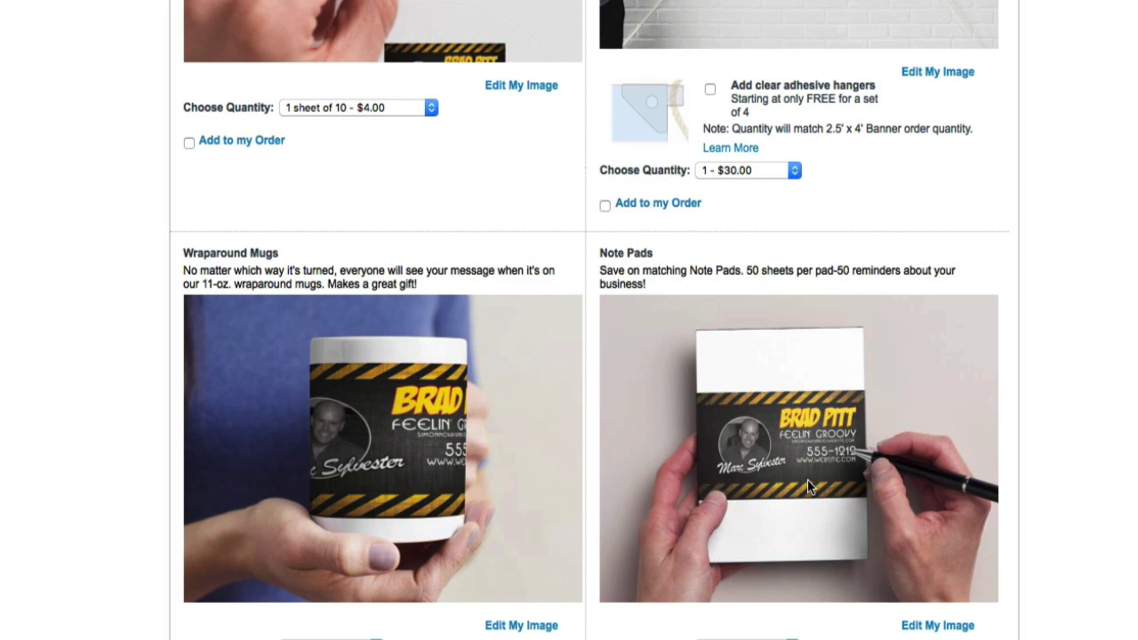
scroll(807, 480, down, 5)
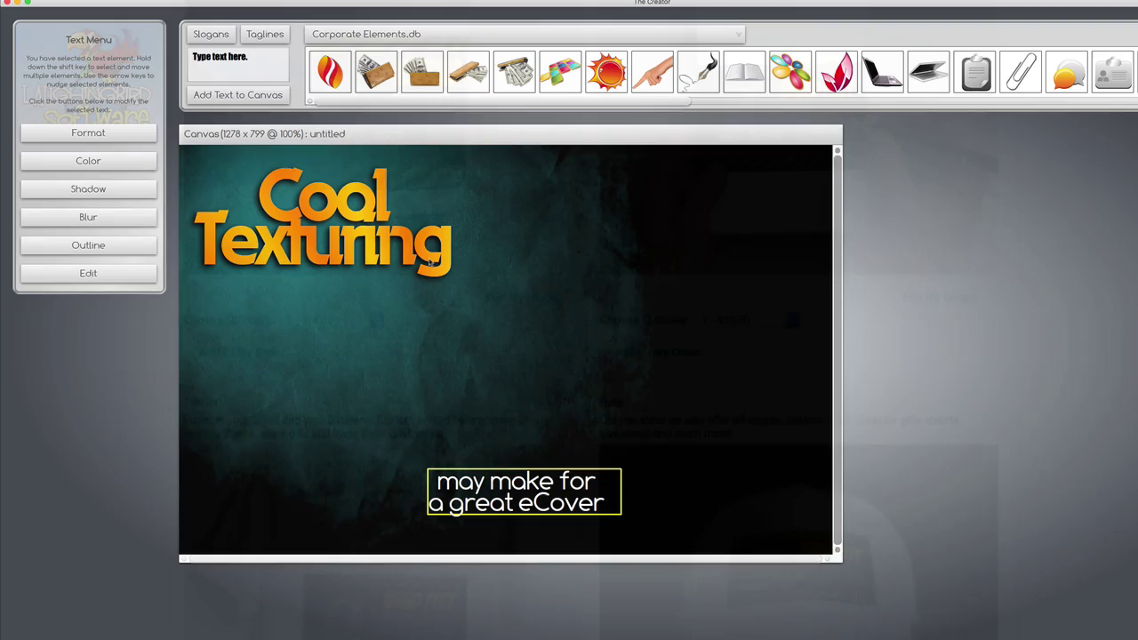
- Set the Cool Texturing title to BorisBlackBloxx, move it top-left and adjust its character spacing
drag(415, 249, 603, 362)
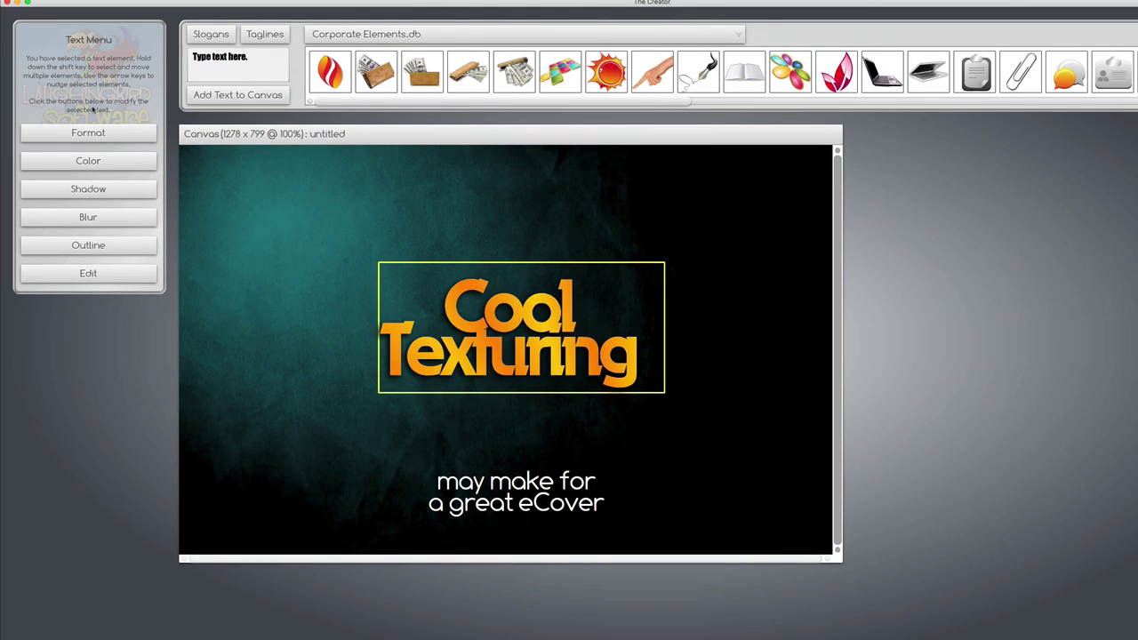
click(89, 133)
click(64, 89)
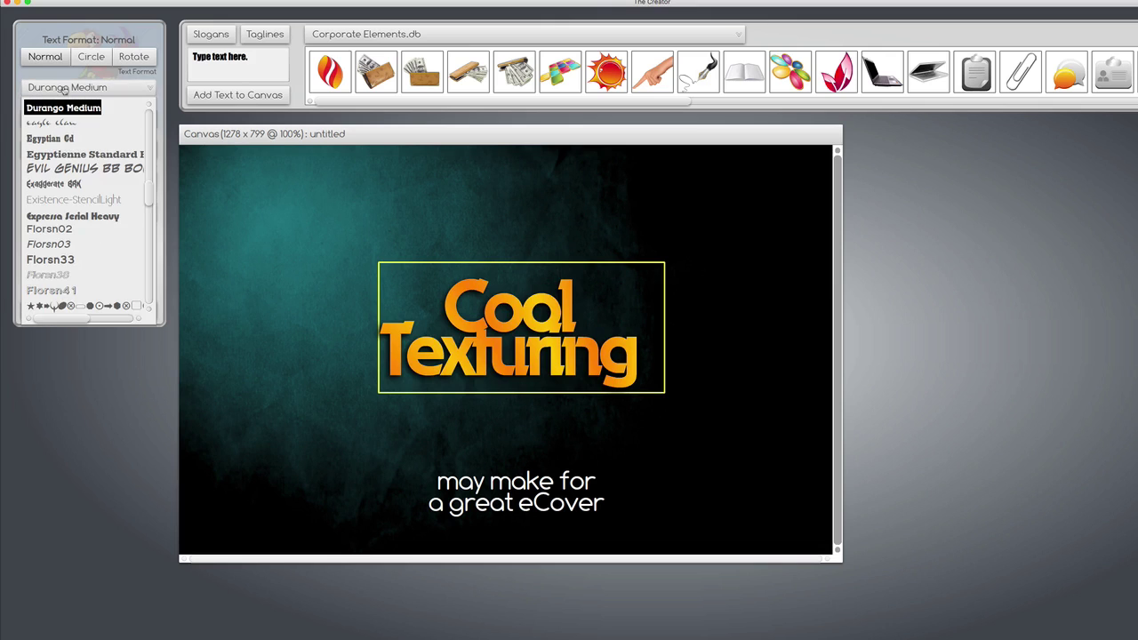
drag(149, 199, 149, 111)
click(67, 121)
drag(402, 364, 205, 239)
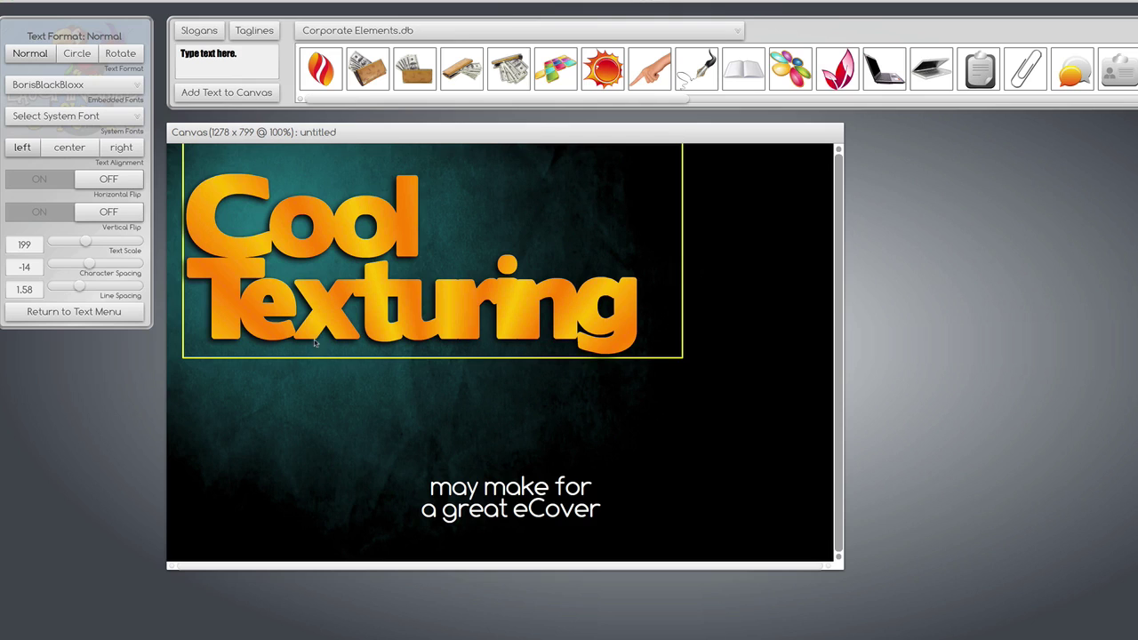
drag(90, 266, 100, 267)
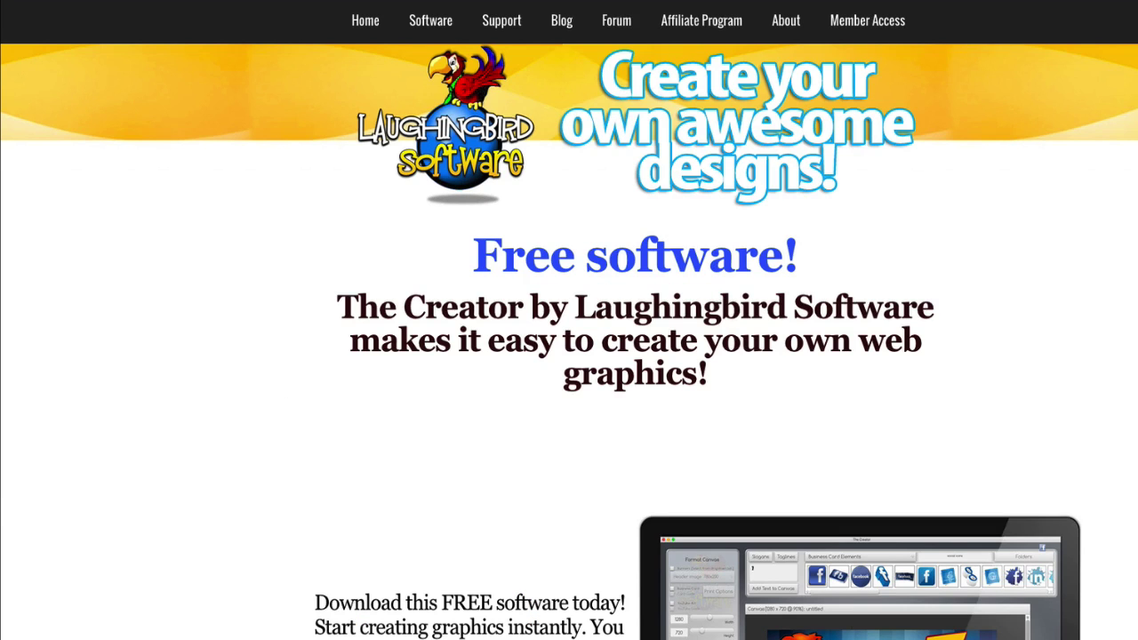
- Search Google for 'glossy background' and view the image results
text(glossy backgro)
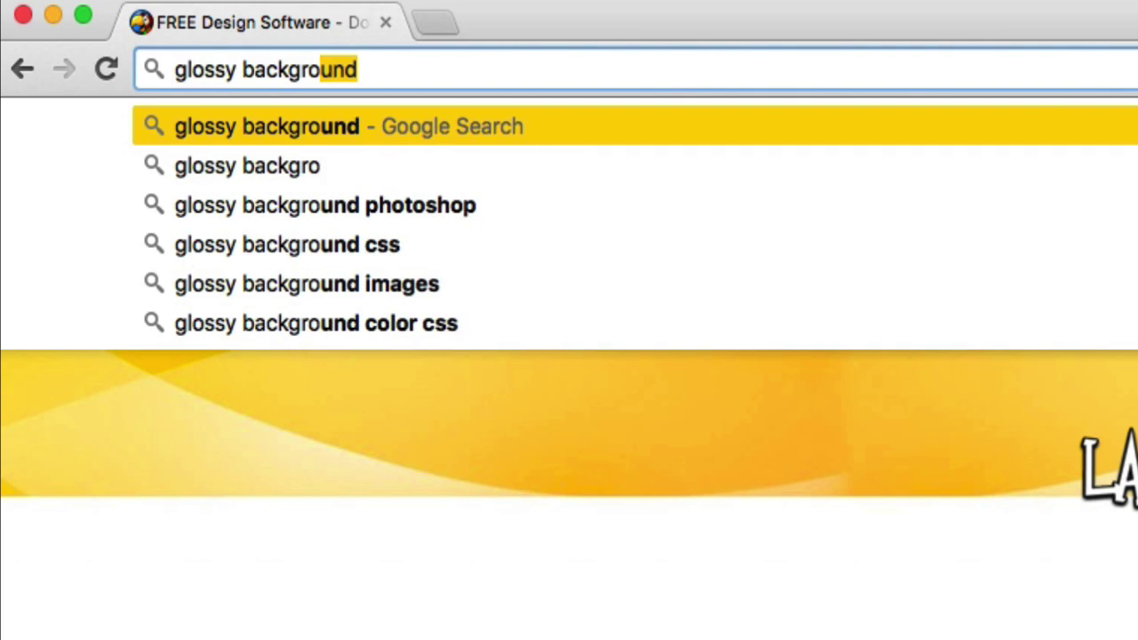
text(und)
key(Return)
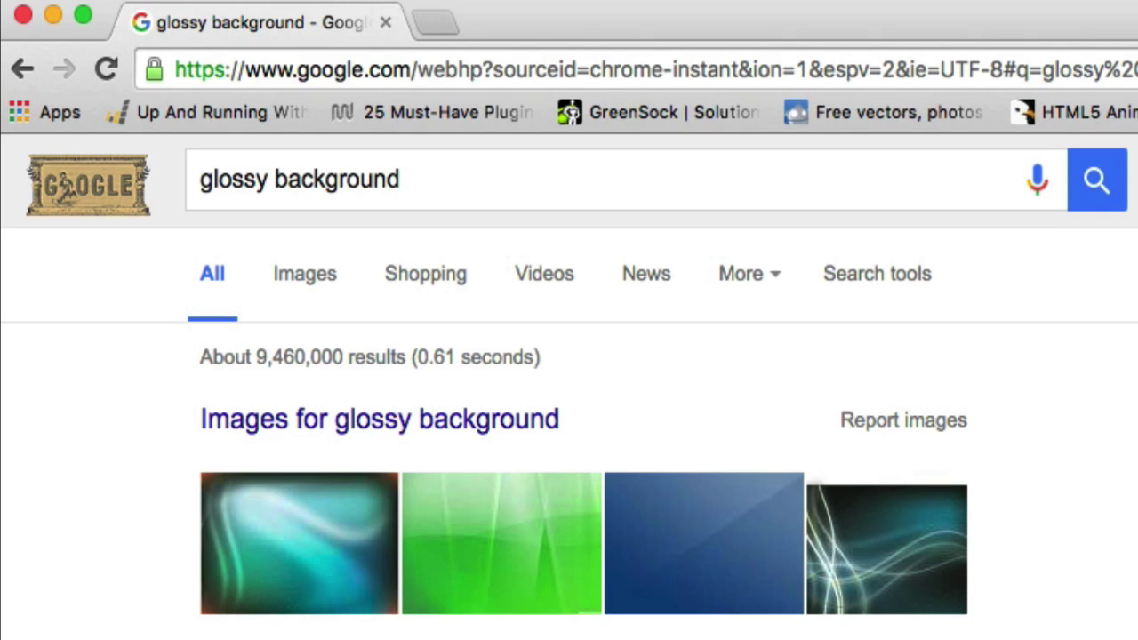
click(329, 280)
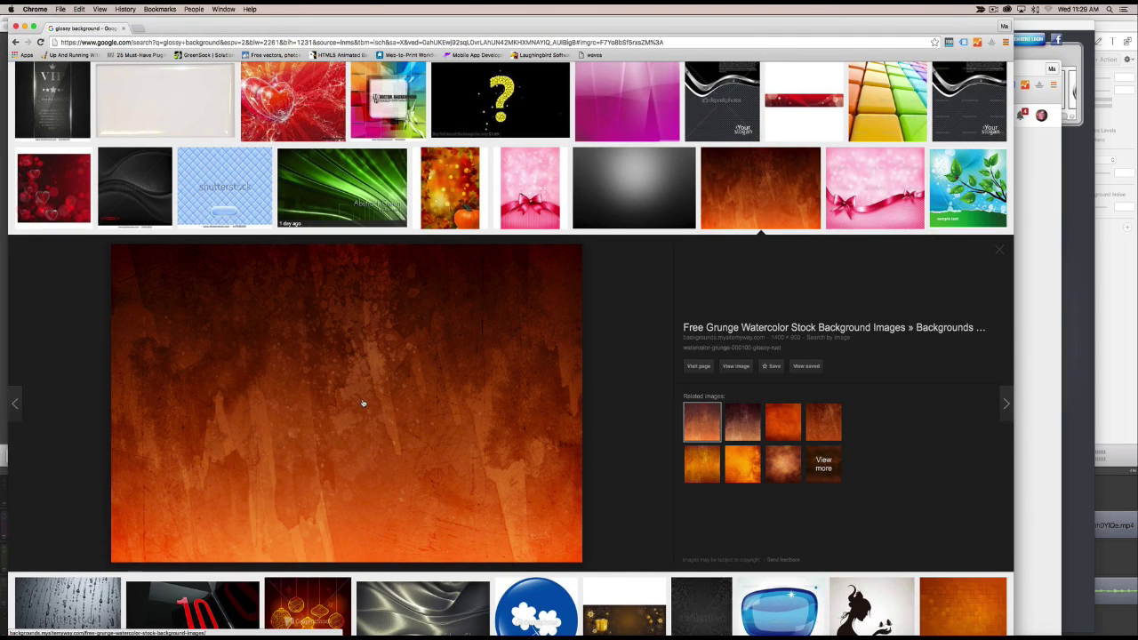
drag(363, 404, 18, 294)
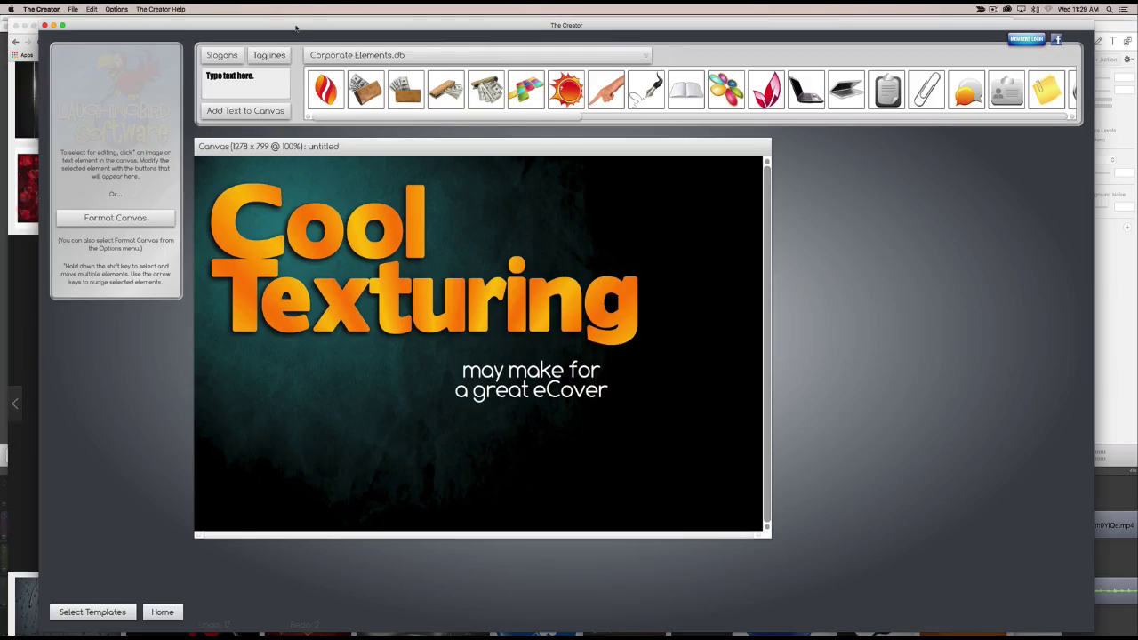
- Fill the Cool Texturing title with the rust watercolor image
drag(297, 28, 485, 30)
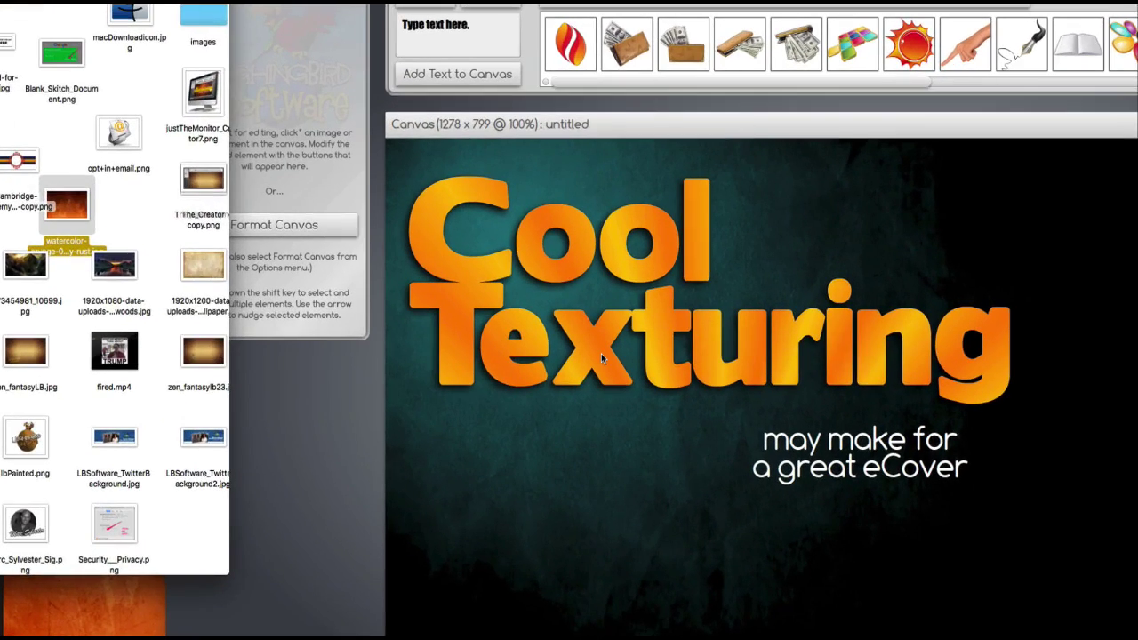
click(601, 353)
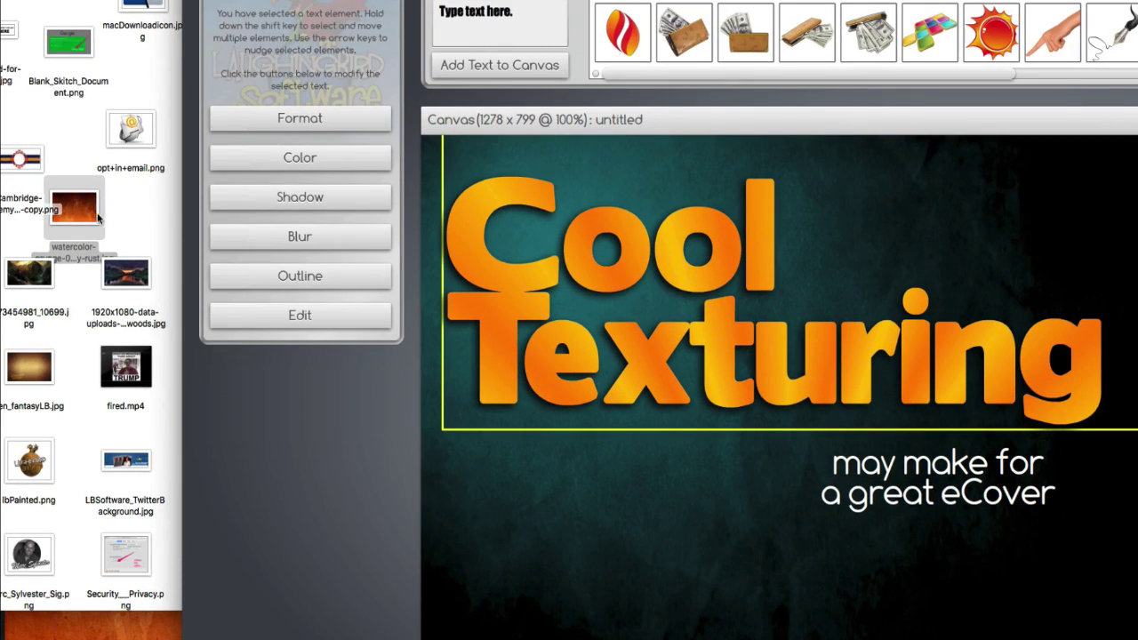
drag(79, 212, 500, 328)
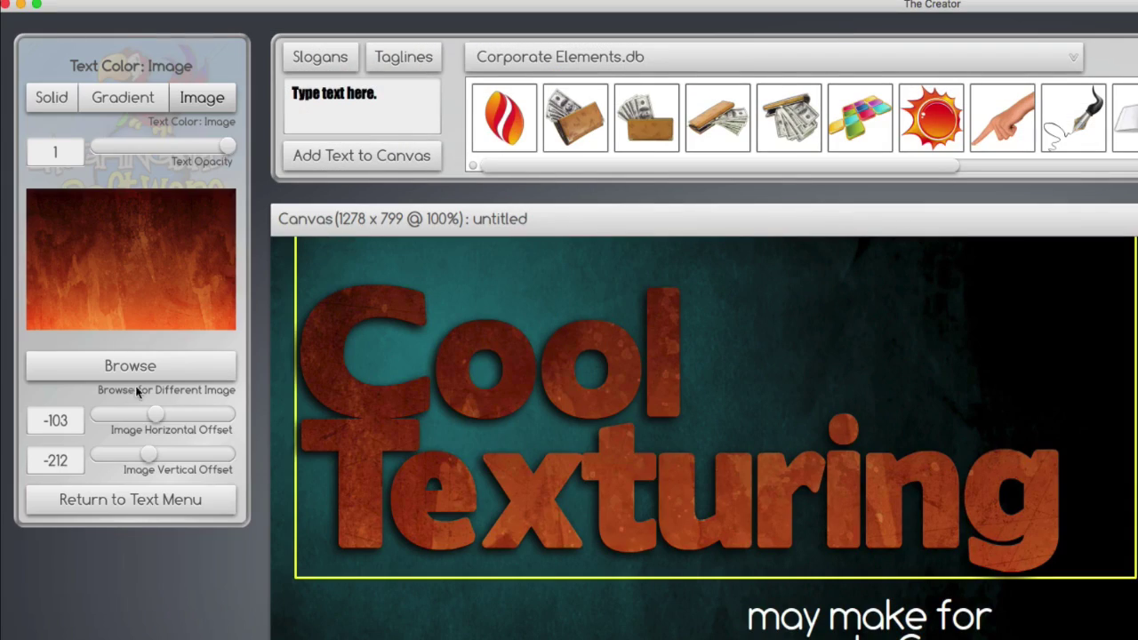
- Change the title's font and reshape the canvas into an 872 x 506 banner
click(89, 506)
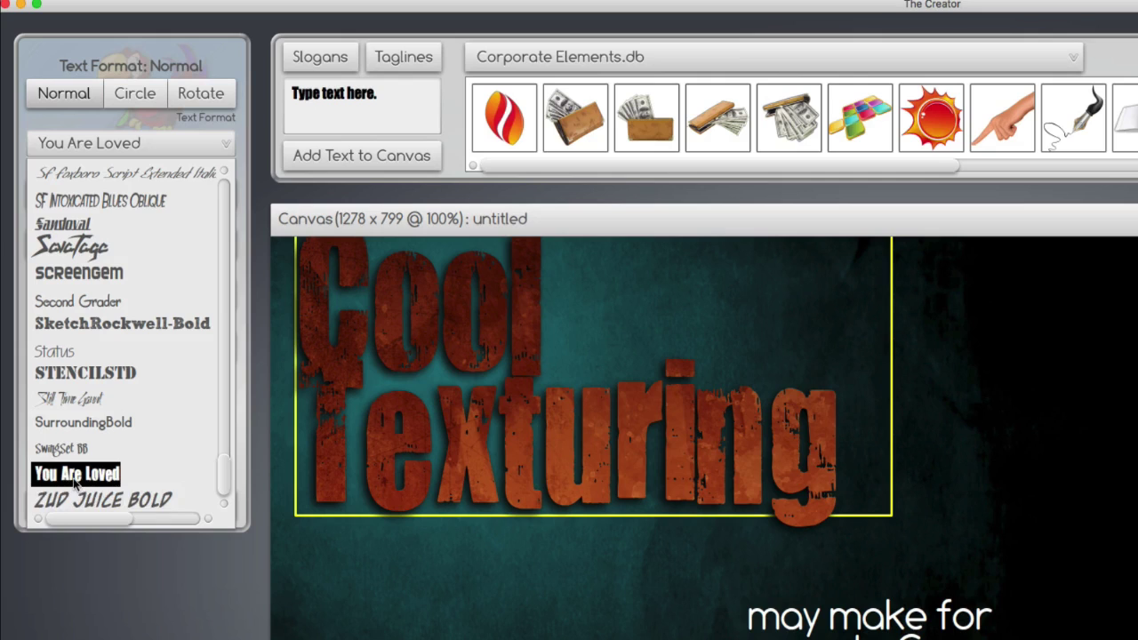
click(76, 475)
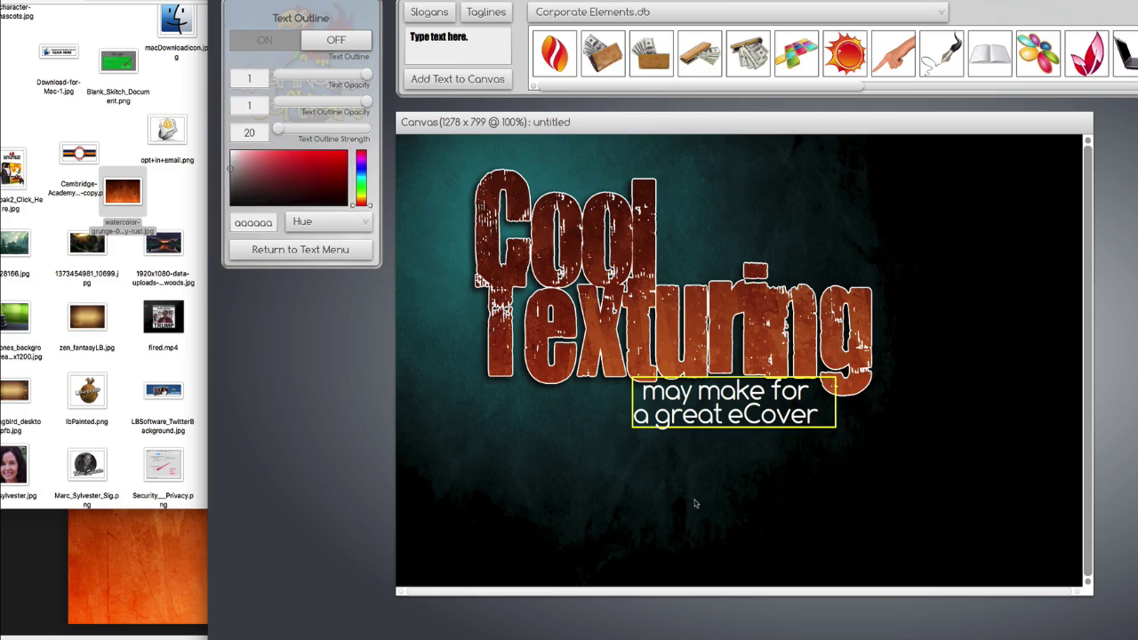
click(695, 499)
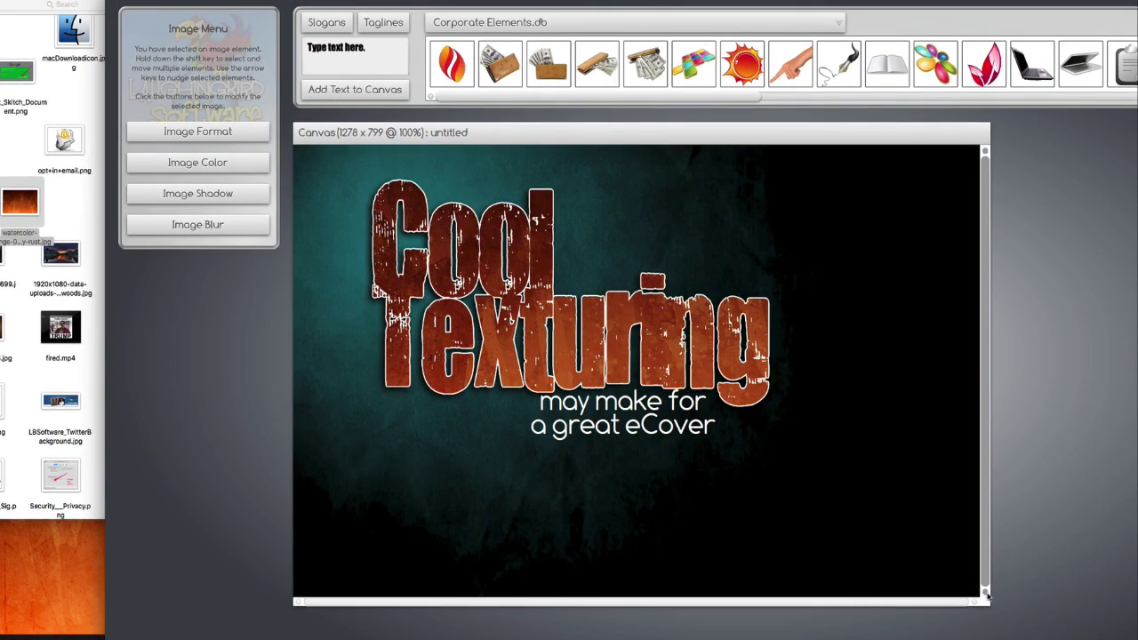
drag(986, 601, 1022, 447)
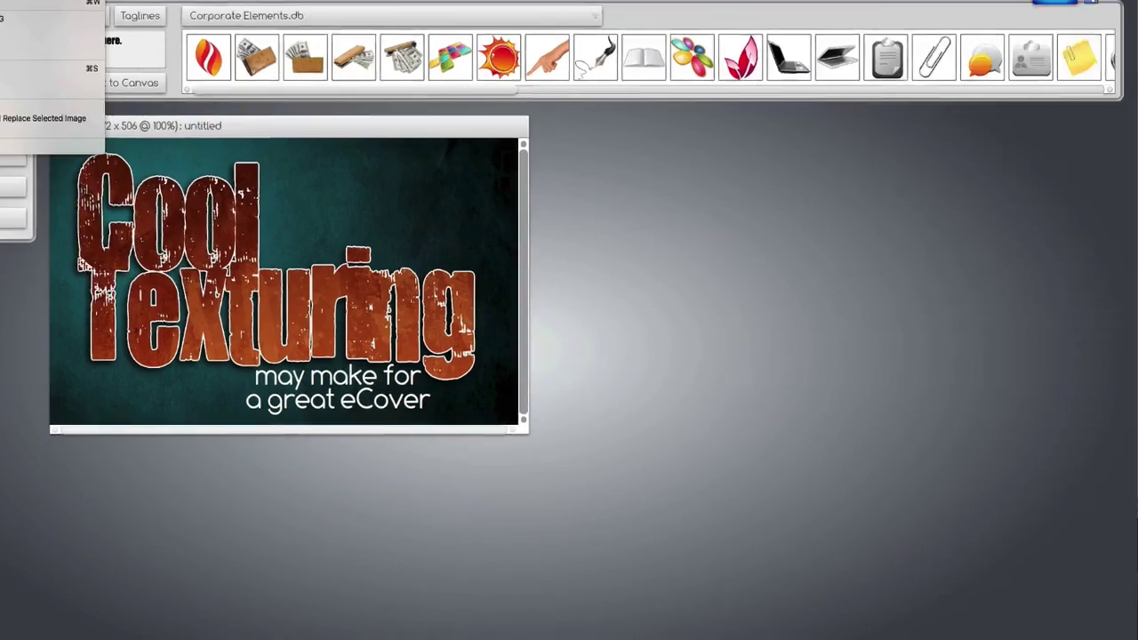
- Delete the teal background image from the canvas
click(164, 0)
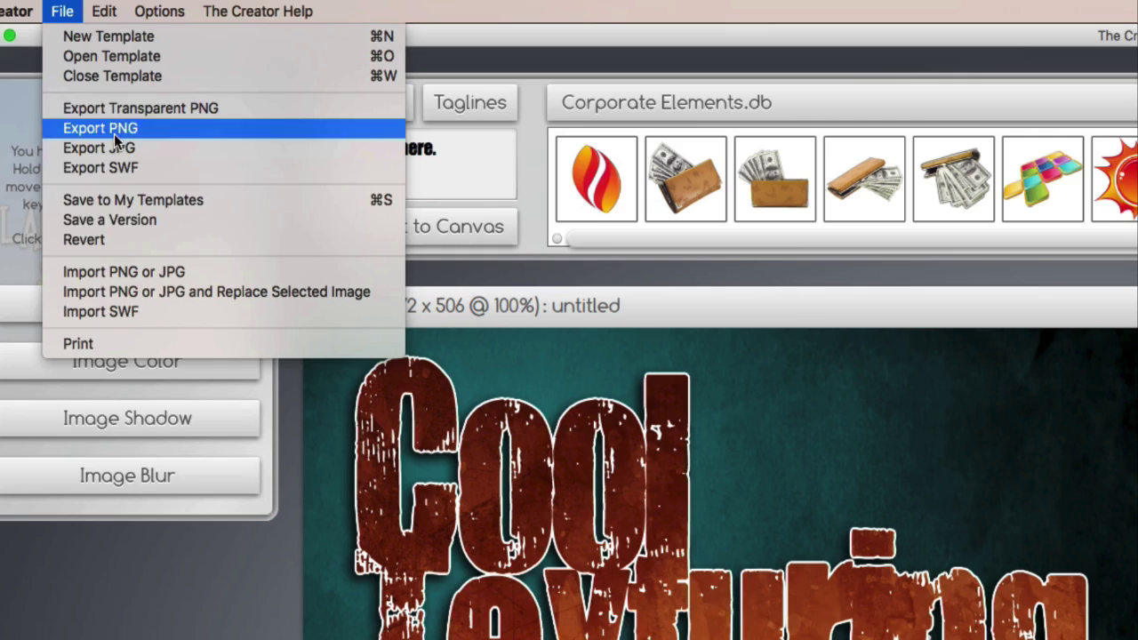
click(726, 386)
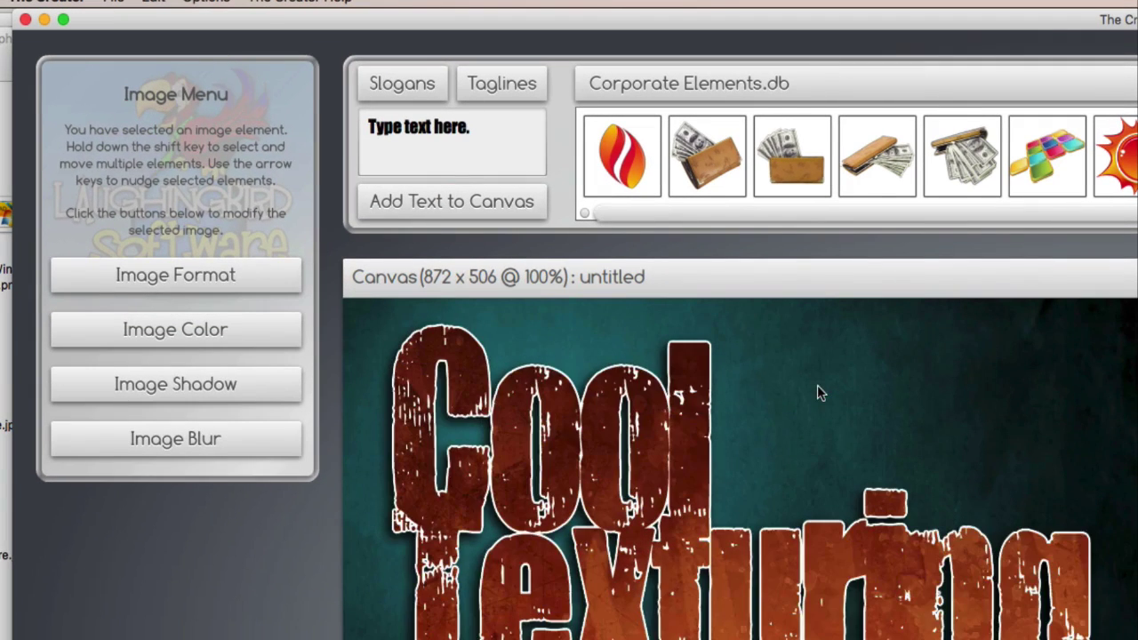
key(Delete)
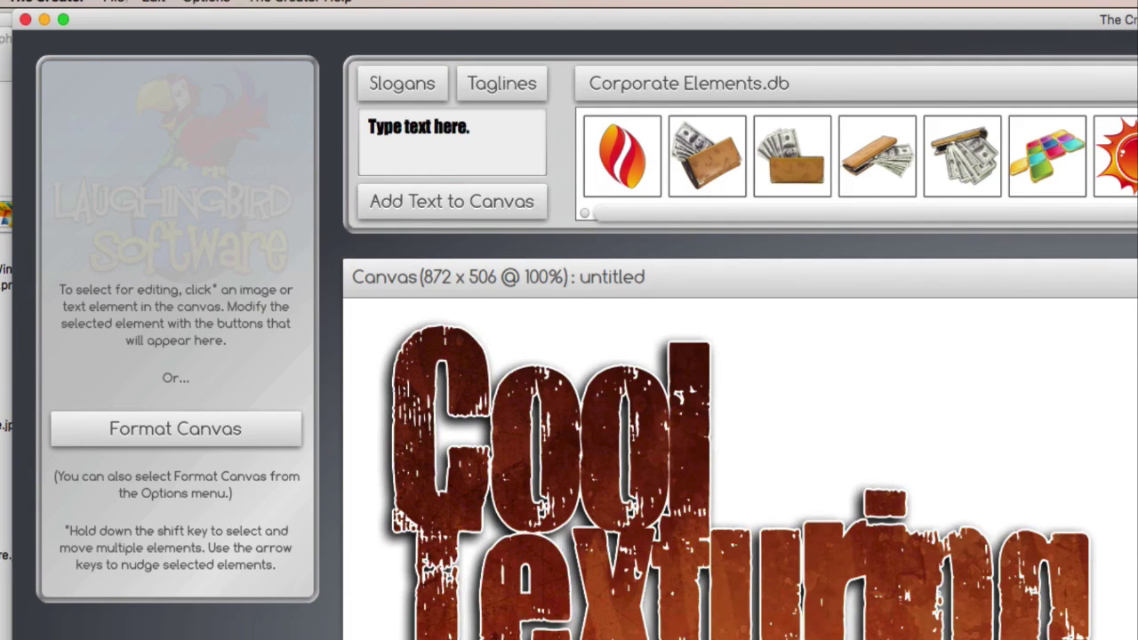
- Export the Cool Texturing header as a transparent PNG
click(114, 3)
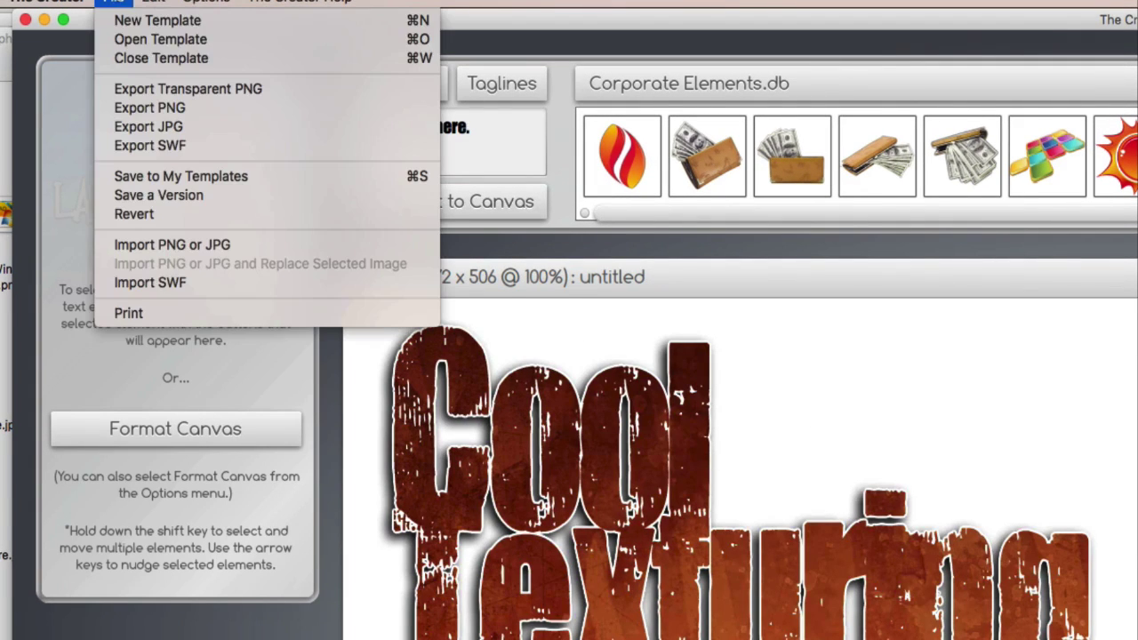
click(270, 91)
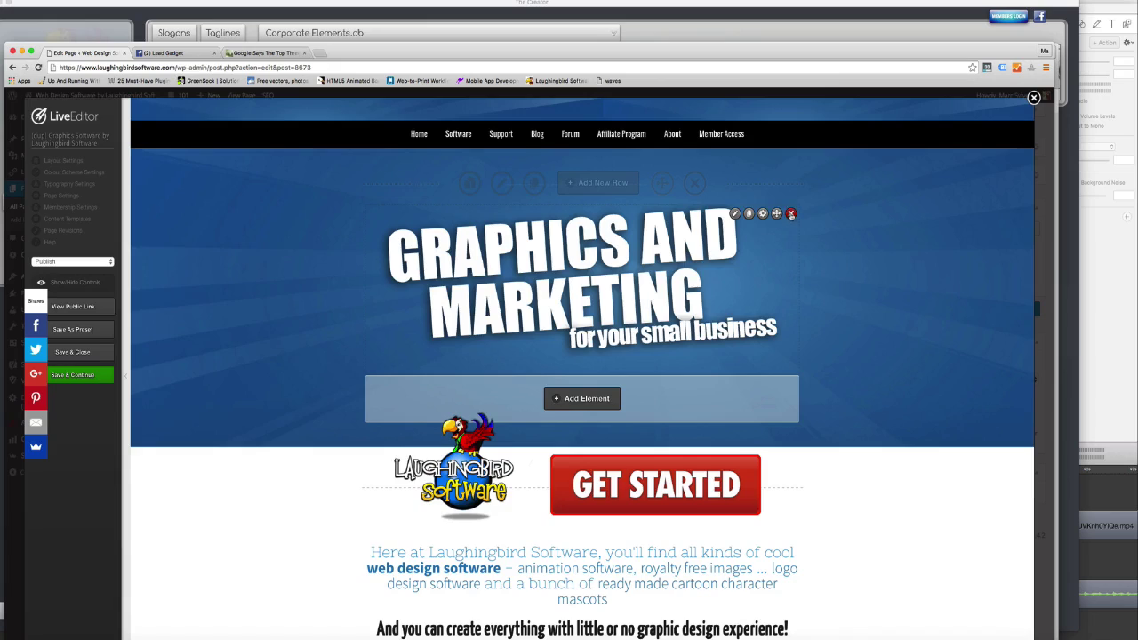
click(788, 216)
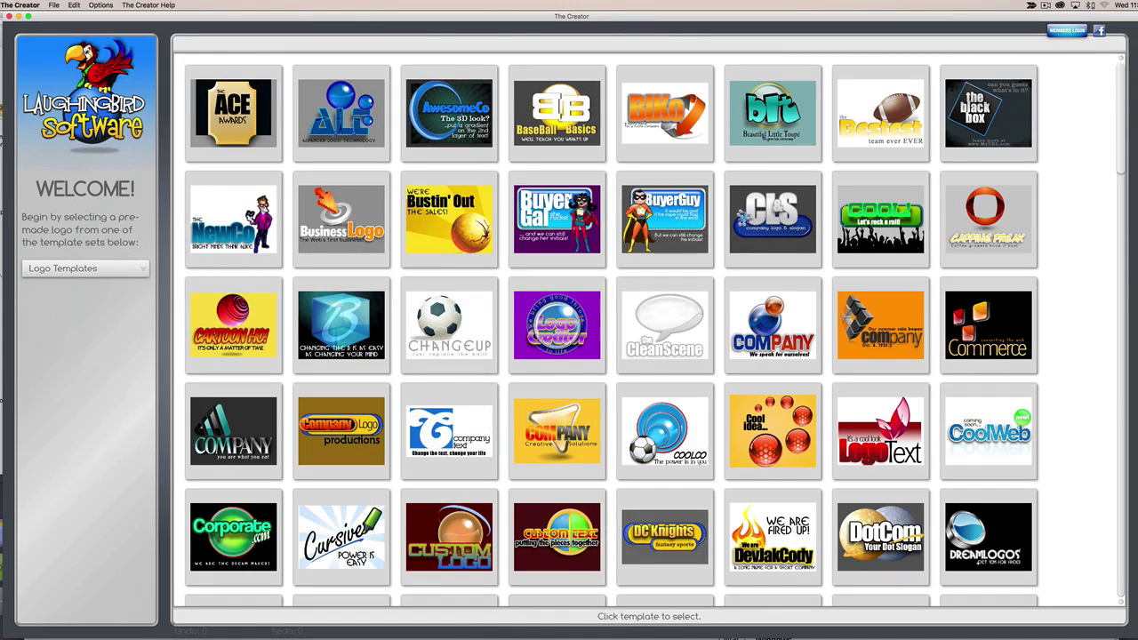
- Open the 'it's almost like Magic' template from the People Pak template set
click(68, 270)
click(67, 270)
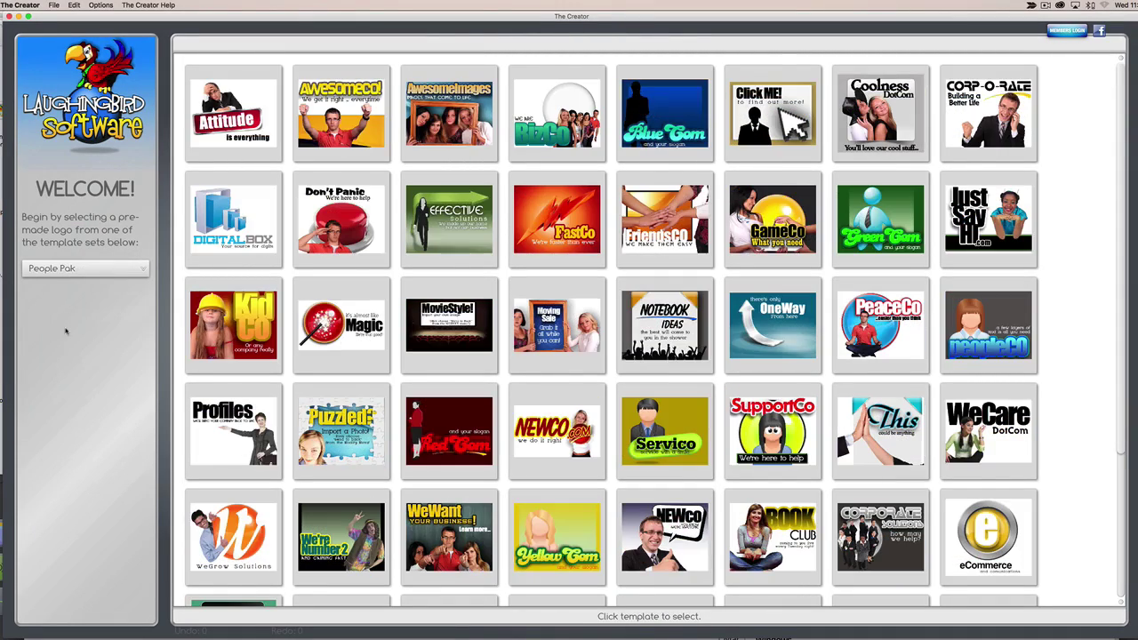
click(326, 318)
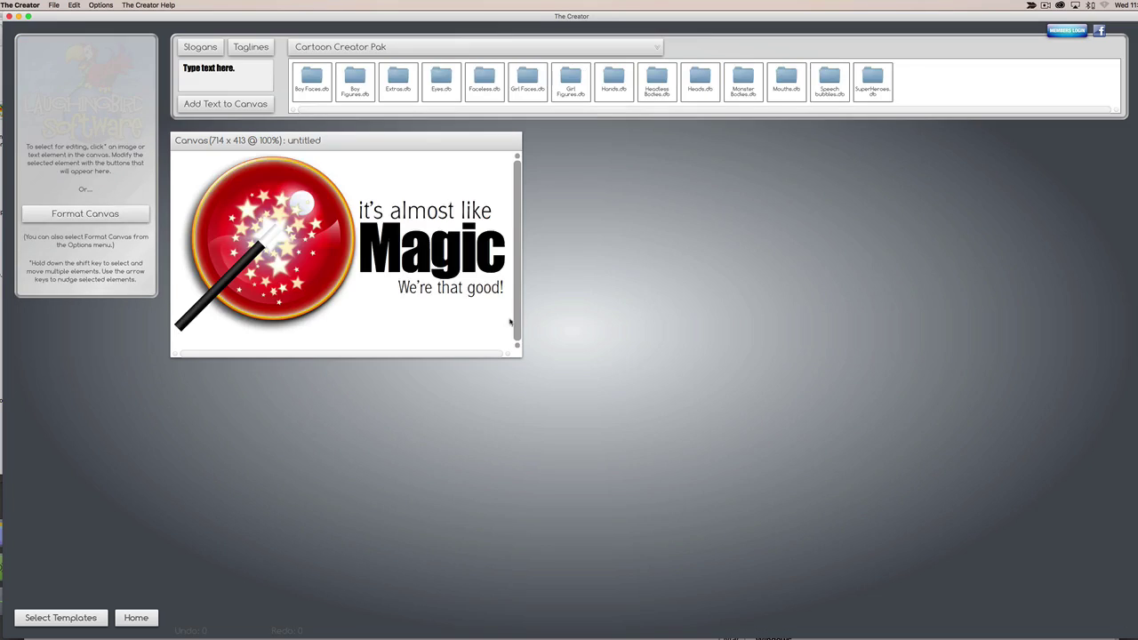
- Widen the canvas to 1258 x 700 and place a faceless Boy Figures cartoon beside the logo
drag(516, 347, 778, 487)
click(355, 80)
drag(311, 82, 586, 331)
click(1042, 50)
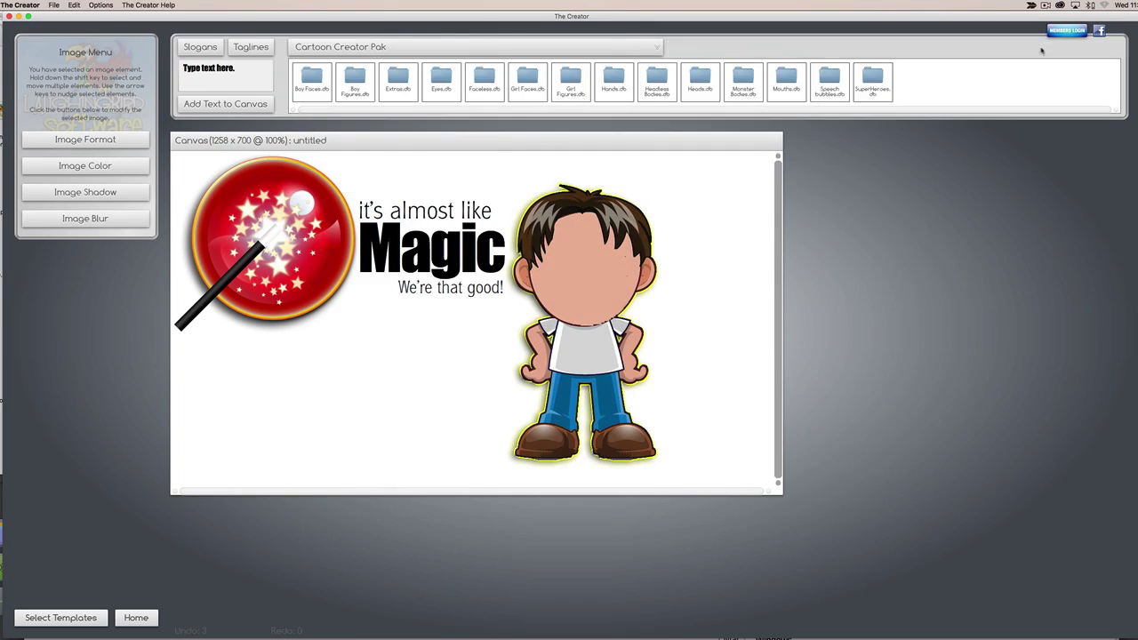